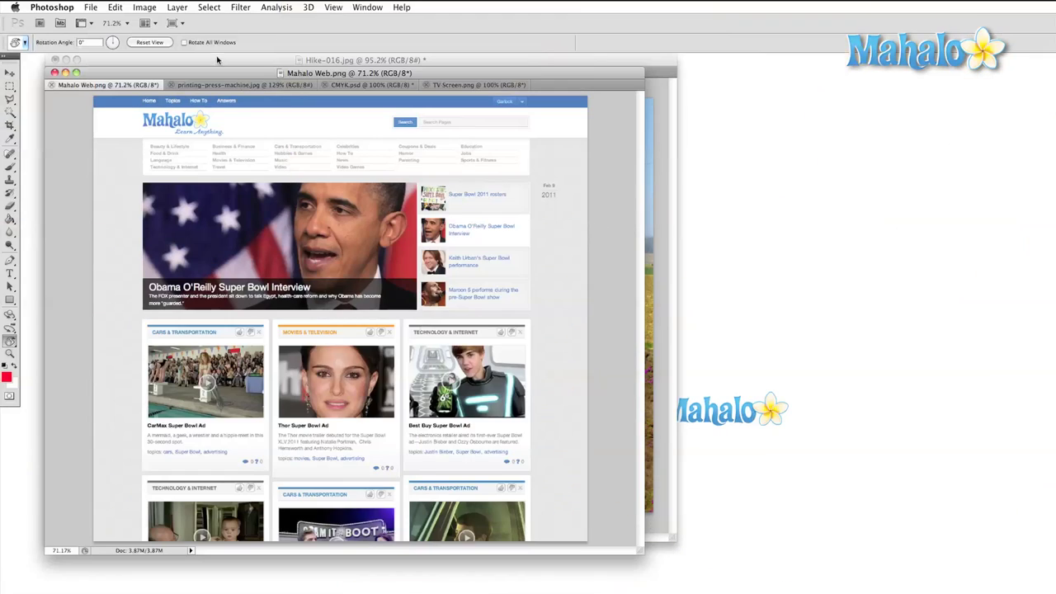
Step: Show the Image > Mode submenu of colour modes for Mahalo Web.png, passing Adjustments and Image Rotation
left_click(146, 7)
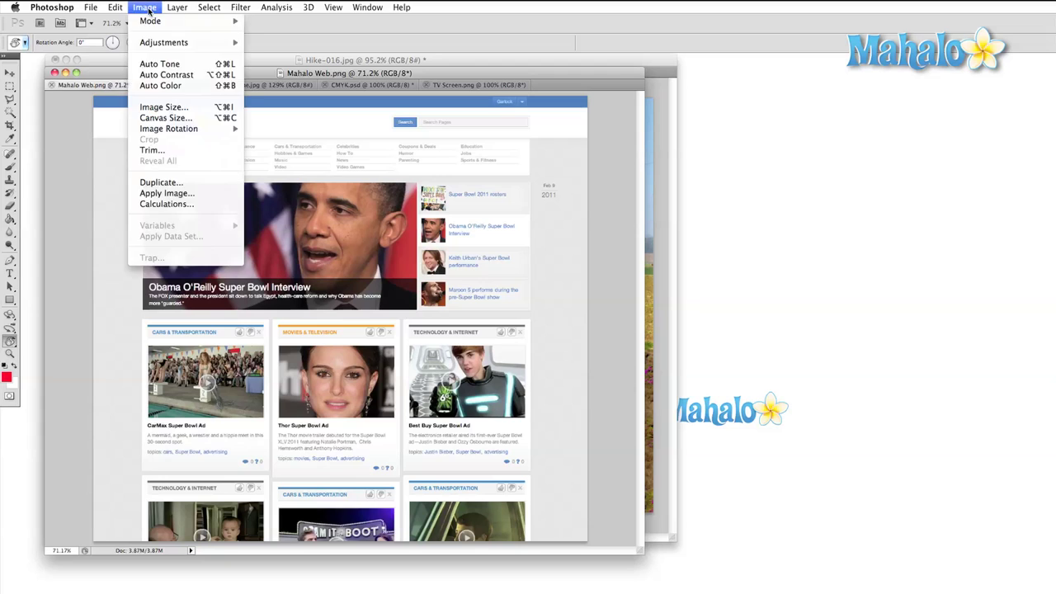
left_click(146, 7)
left_click(146, 8)
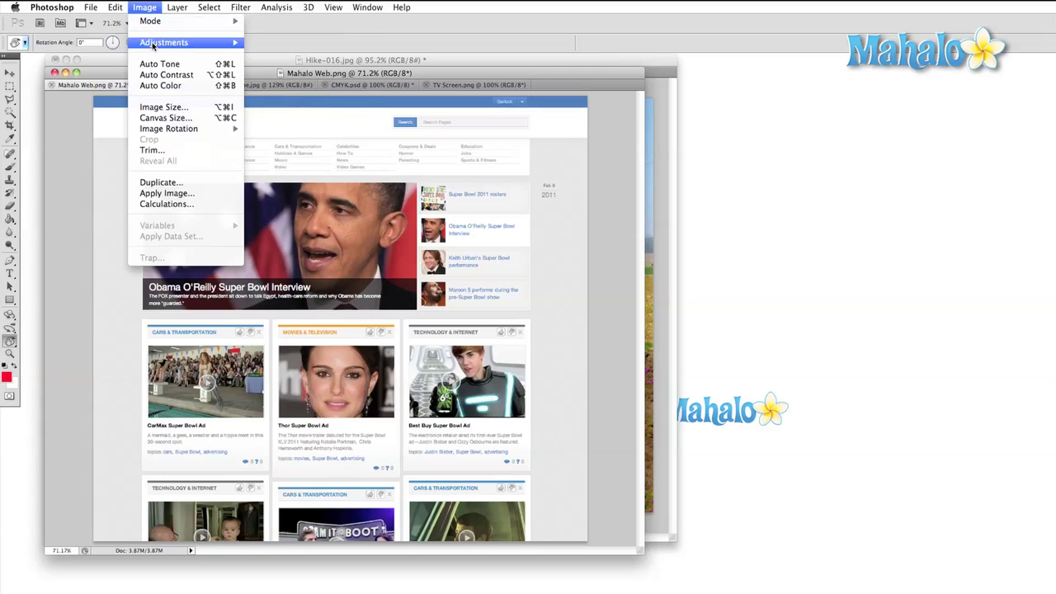
mouse_move(171, 132)
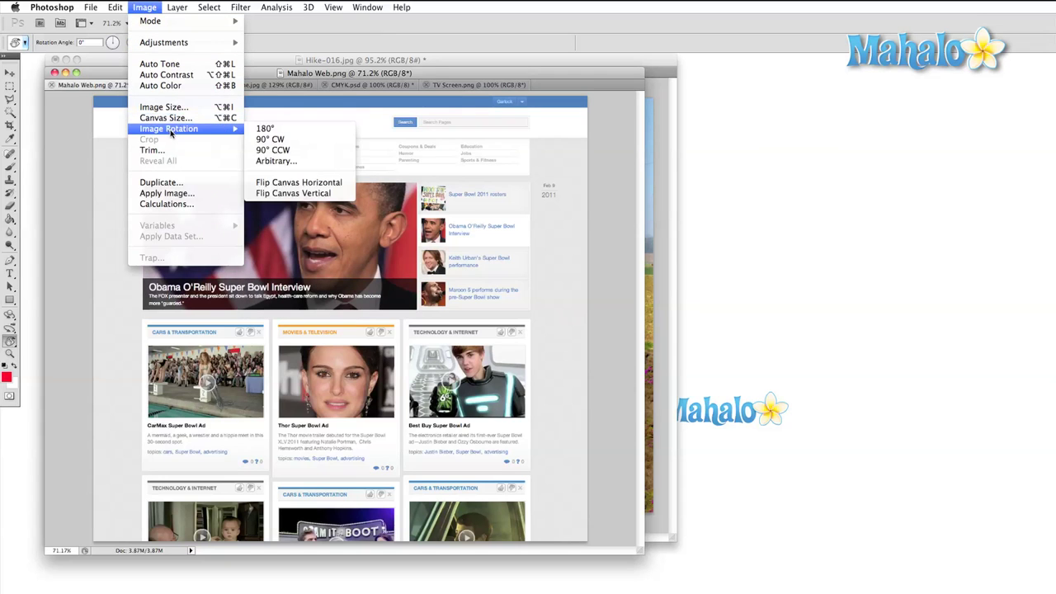
mouse_move(174, 42)
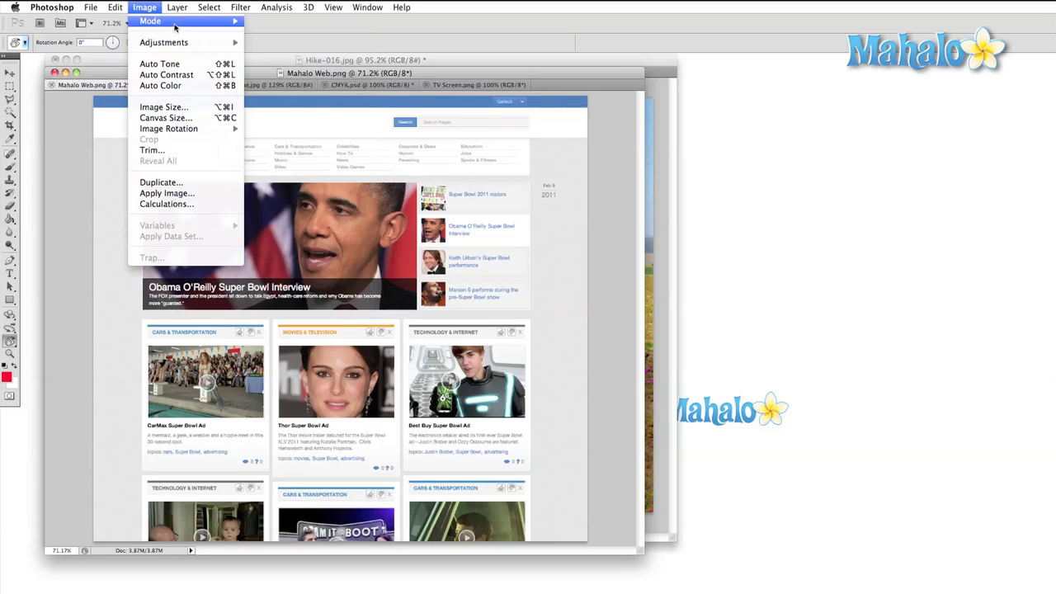
mouse_move(176, 23)
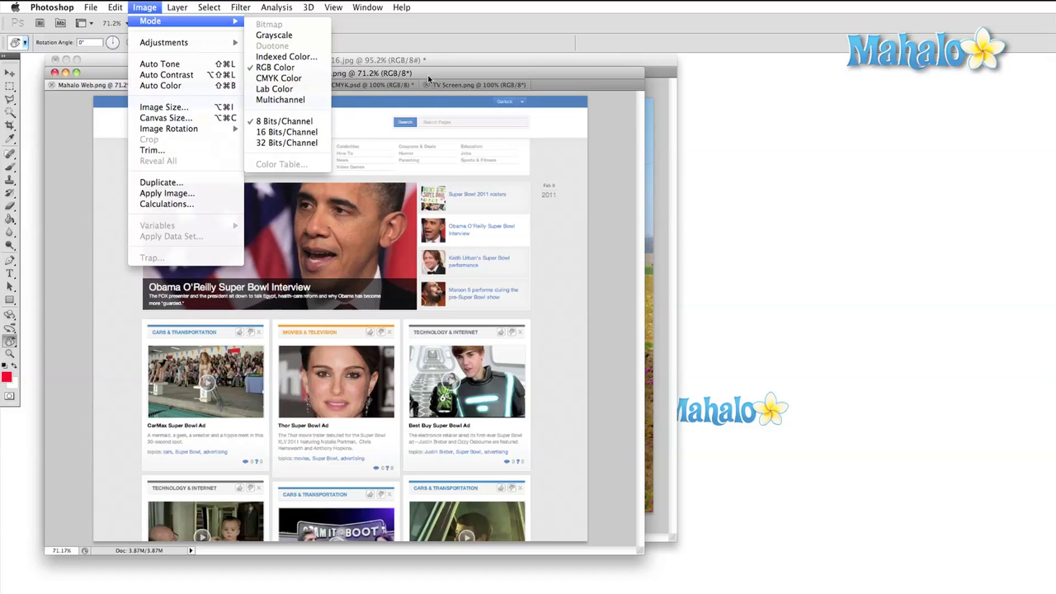
Step: Select the Move tool and cycle through printing-press, CMYK.psd and TV Screen, ending on CMYK.psd
left_click(375, 85)
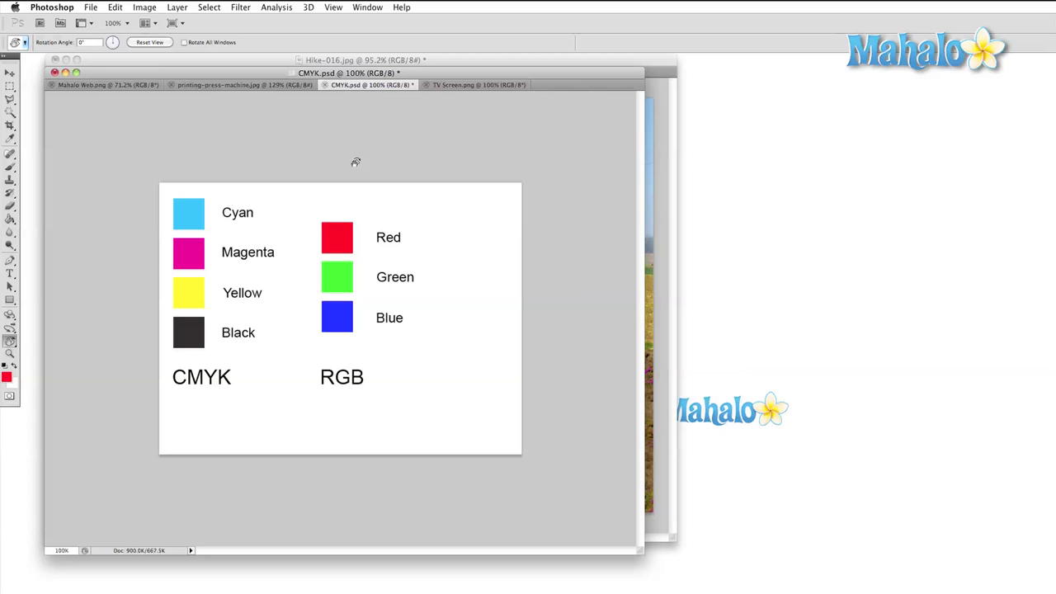
key("v")
left_click(247, 85)
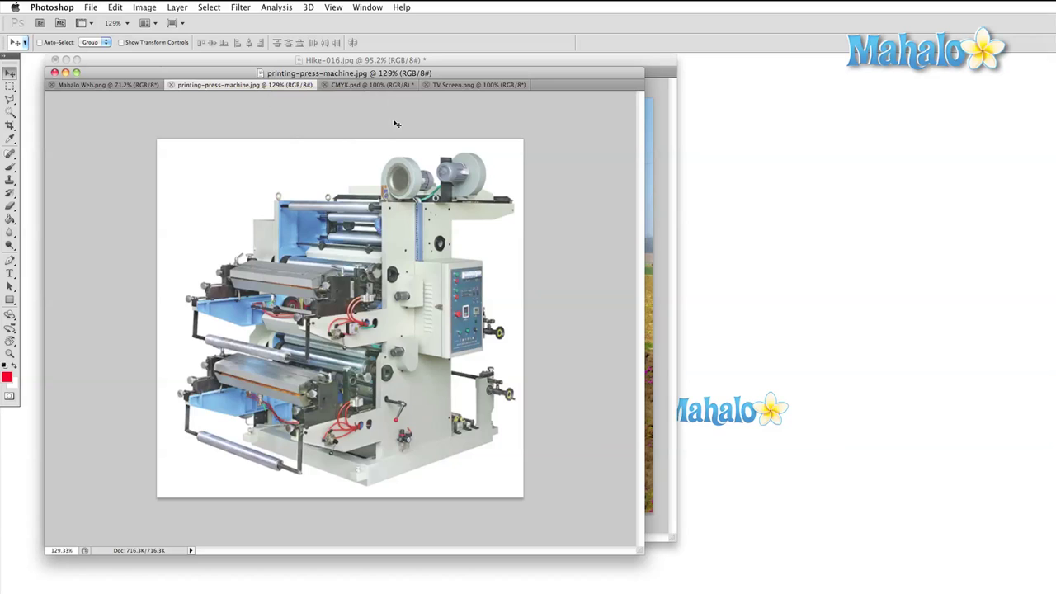
left_click(354, 88)
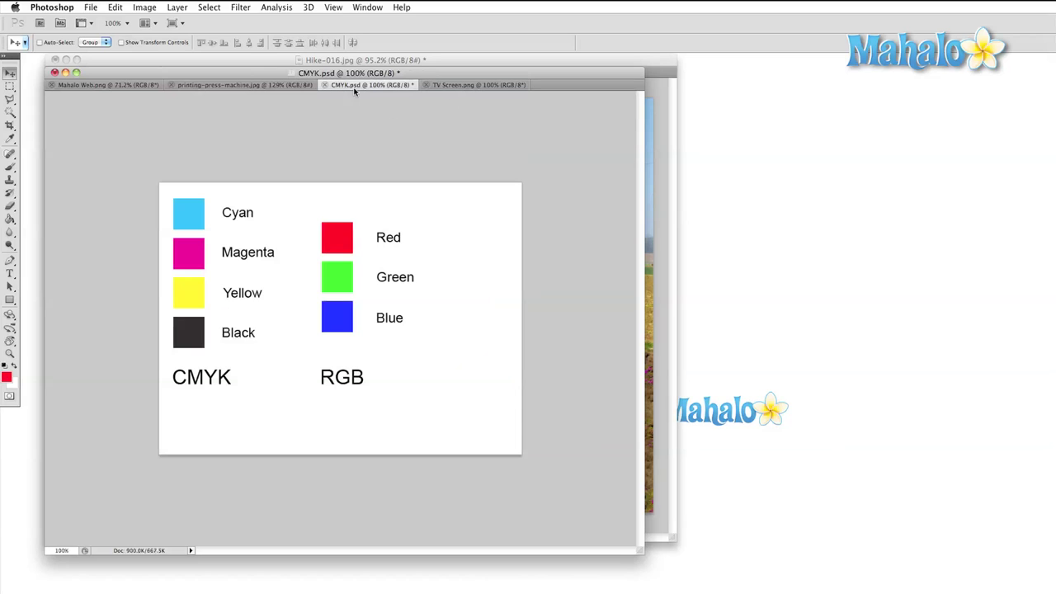
left_click(458, 86)
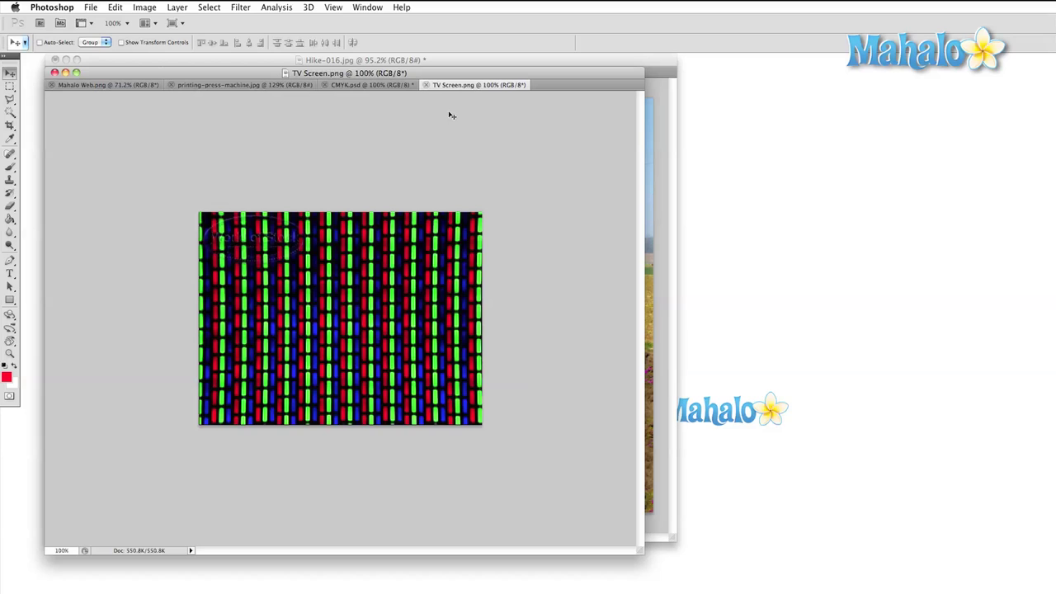
left_click(378, 86)
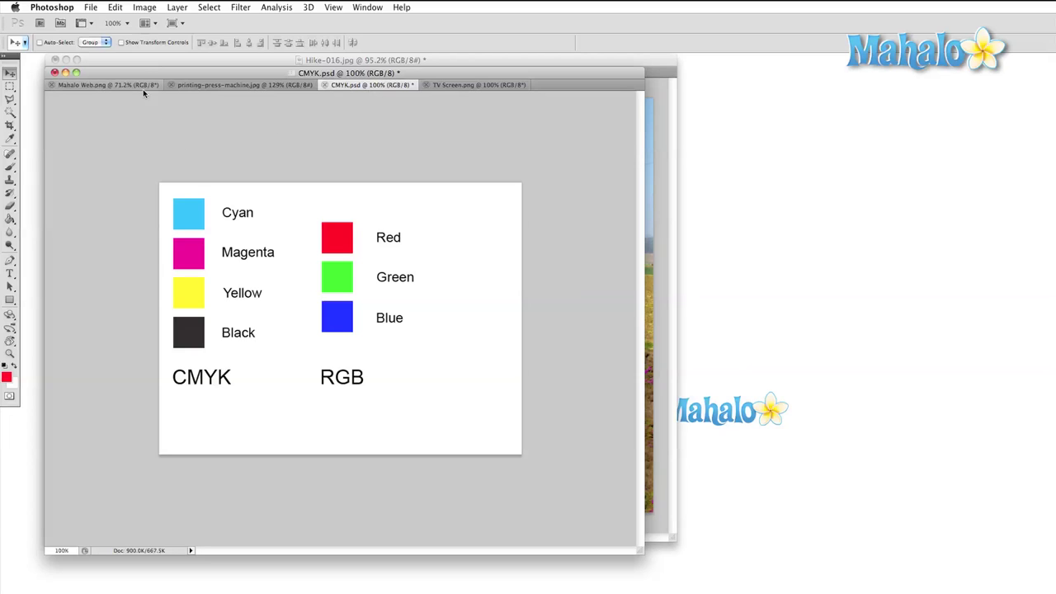
Step: Convert CMYK.psd to CMYK Color, accept the profile warning, and undo/redo to compare the swatches
left_click(143, 9)
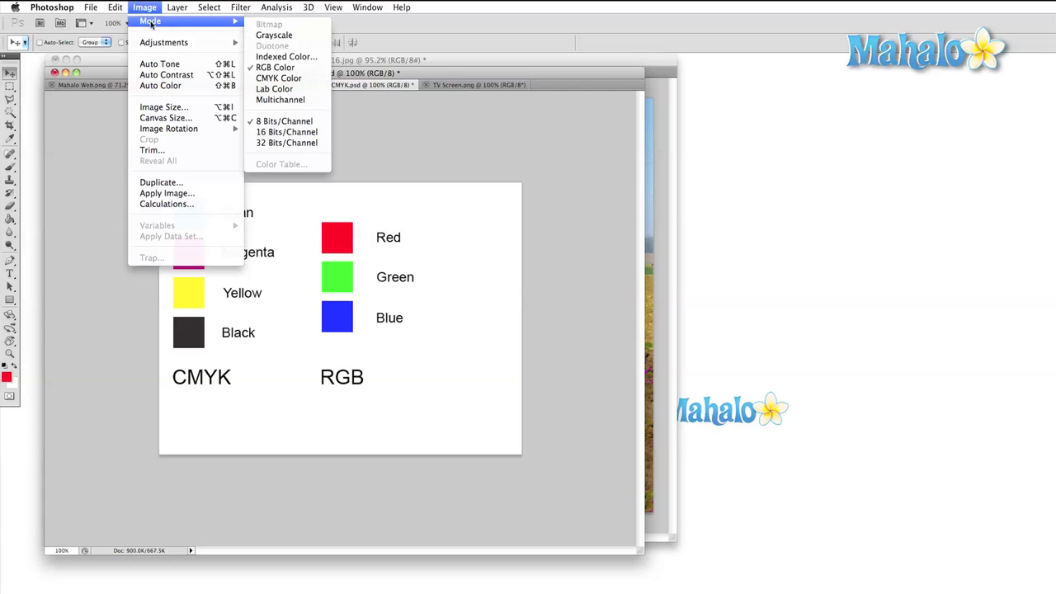
left_click(292, 81)
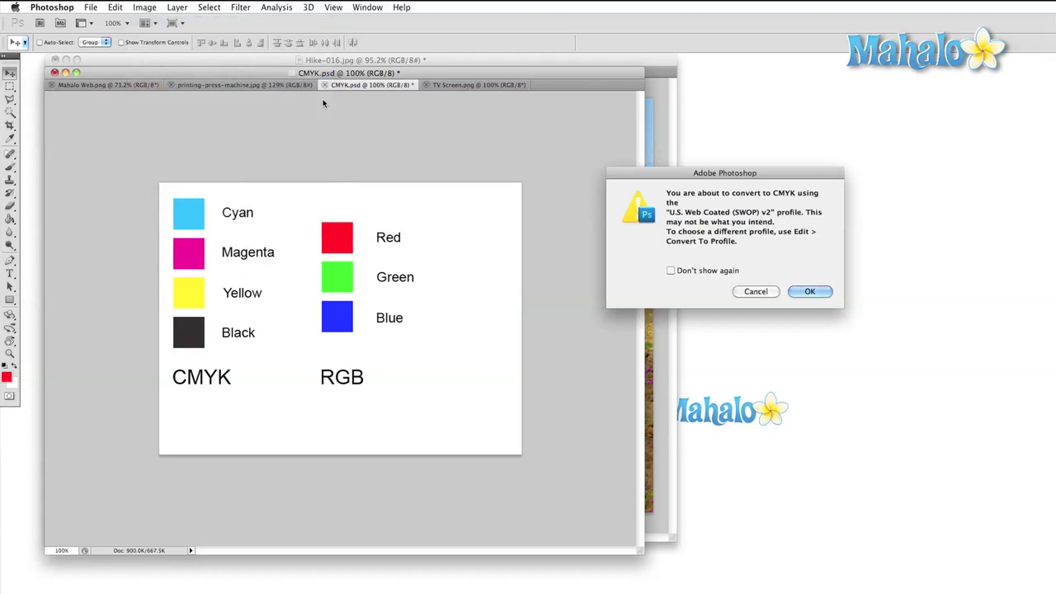
left_click_drag(715, 180, 495, 152)
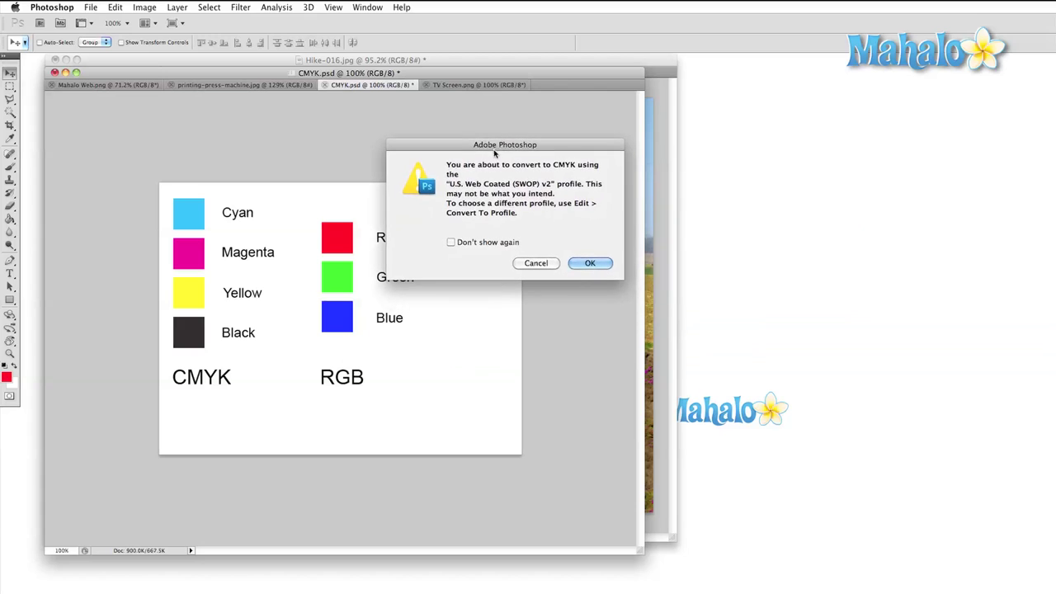
left_click(590, 264)
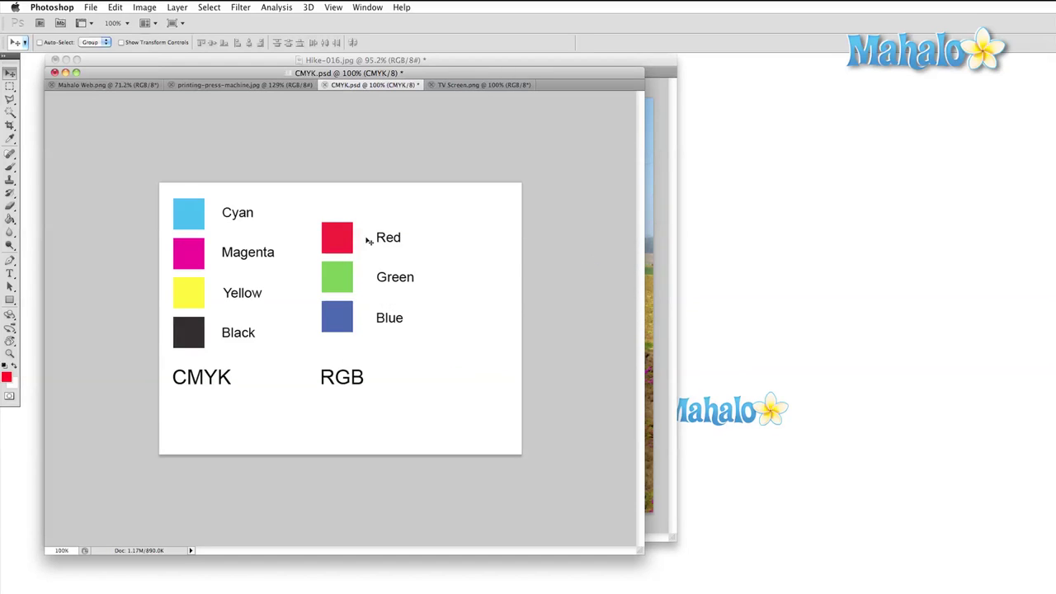
key("super+z")
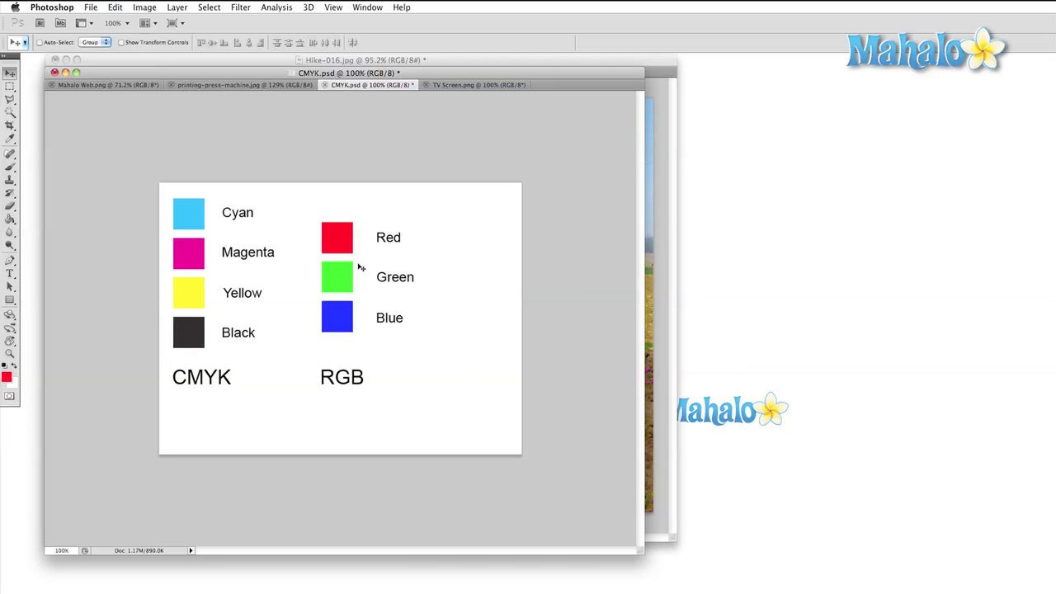
key("super+z")
key("super+z")
key("super+z")
key("super+z")
key("super+z")
key("super+z")
key("super+z")
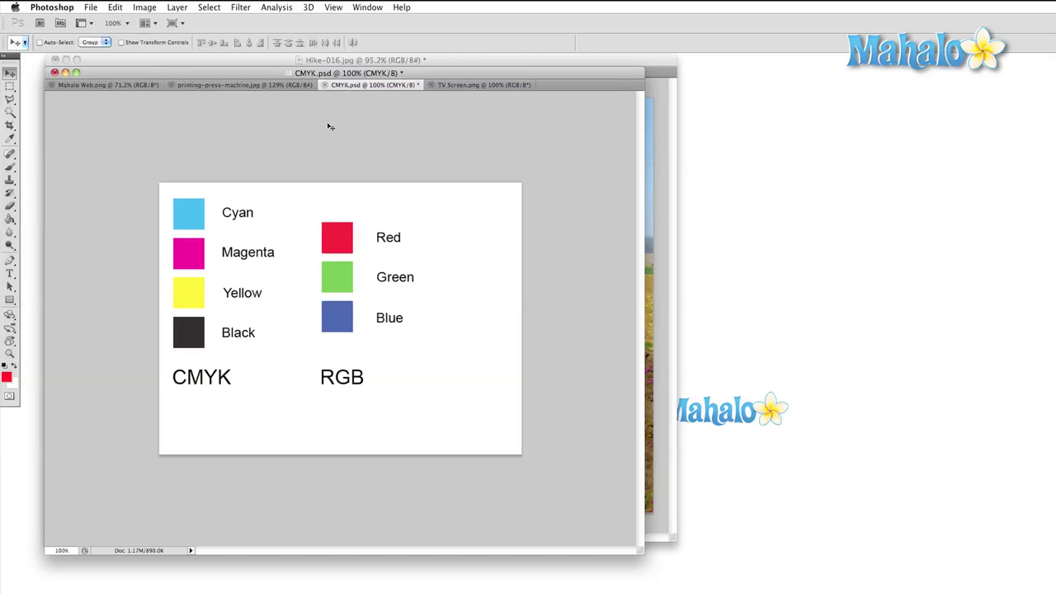
Step: On Indexed.gif, keep red as the foreground colour, test a brush stroke, then undo it
left_click(264, 60)
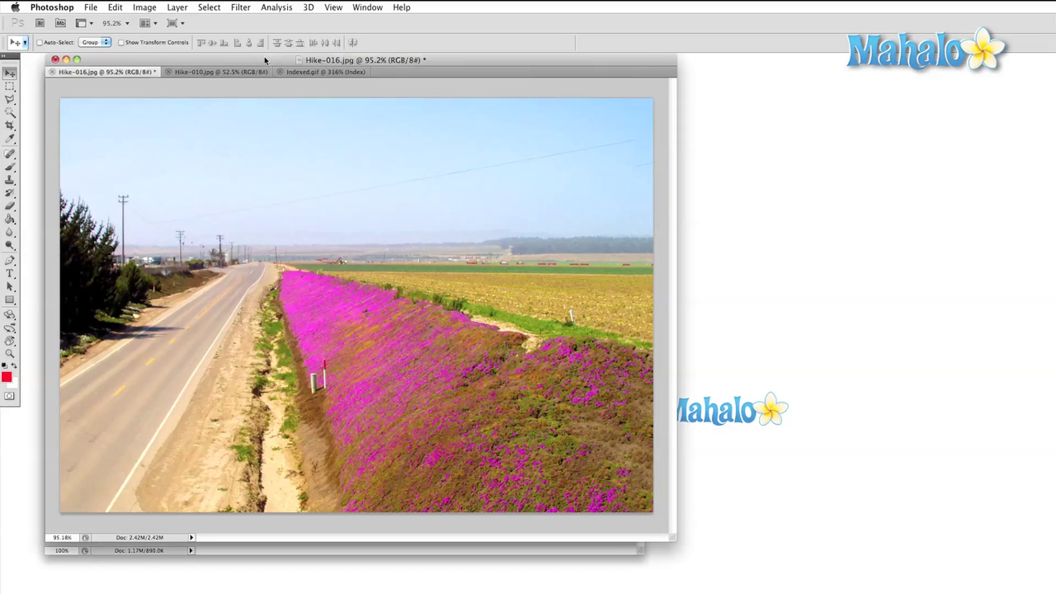
left_click(302, 72)
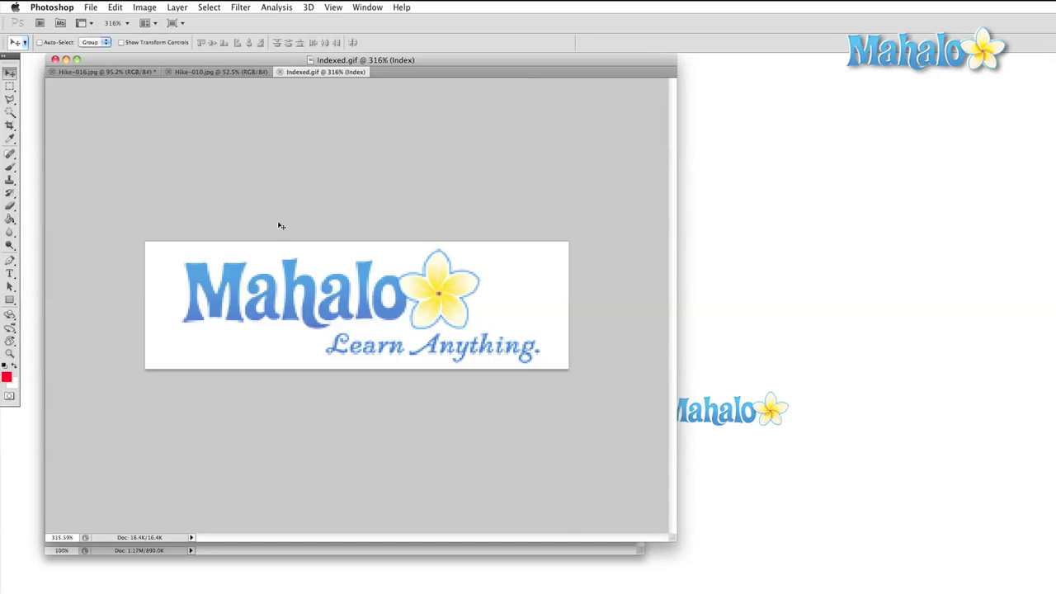
left_click(7, 377)
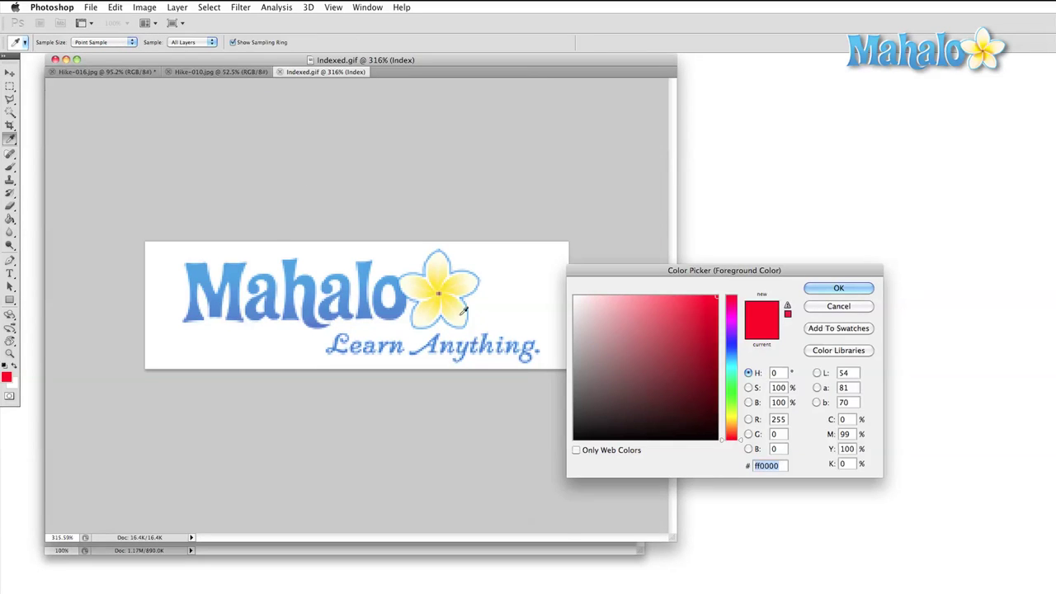
left_click_drag(670, 274, 417, 115)
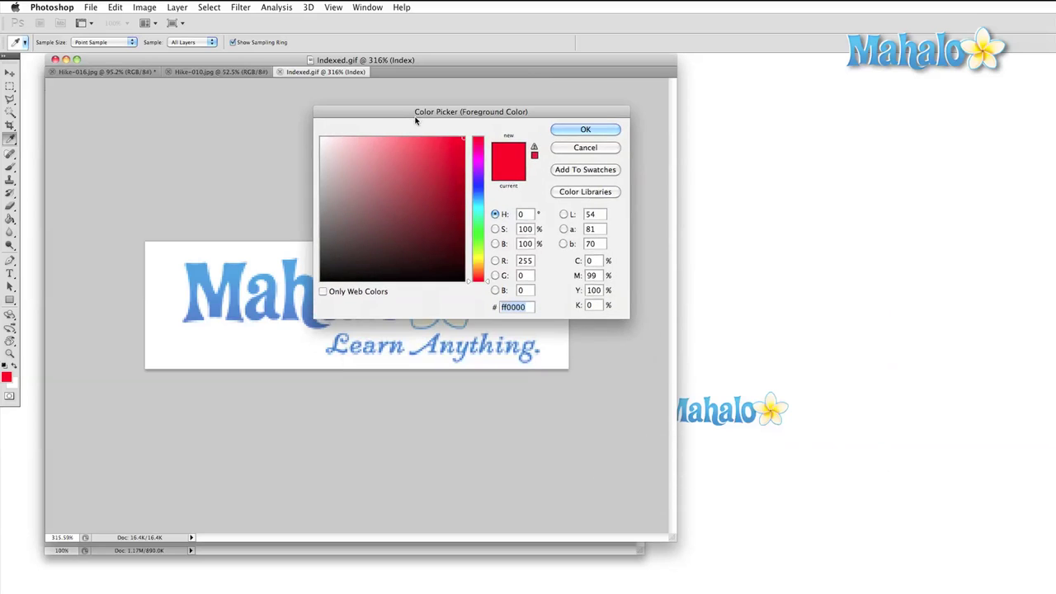
left_click(585, 130)
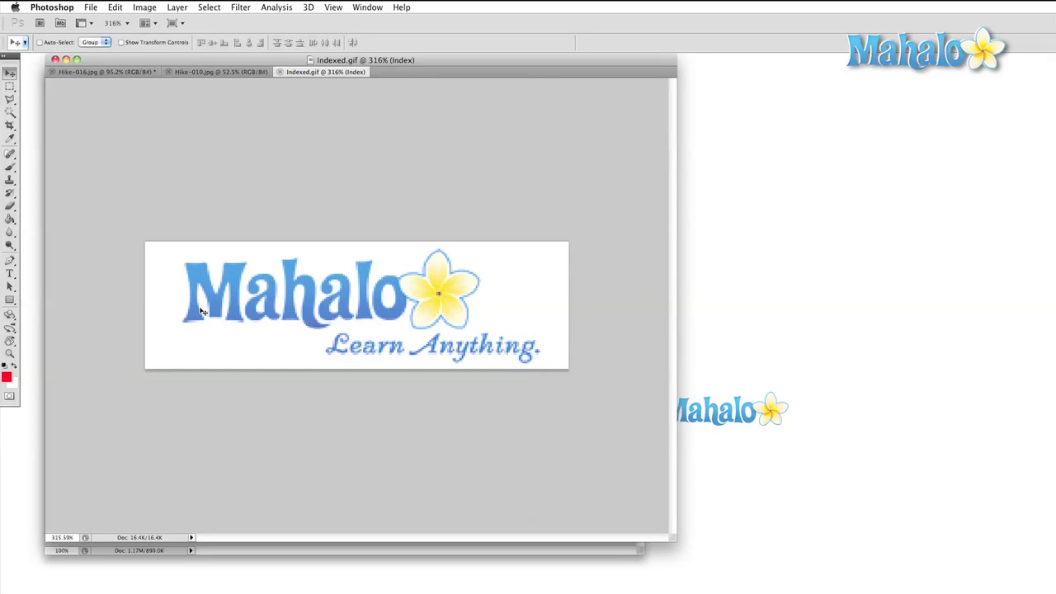
key("b")
mouse_move(200, 311)
left_mouse_down()
mouse_move(292, 279)
mouse_move(370, 283)
mouse_move(446, 305)
left_mouse_up()
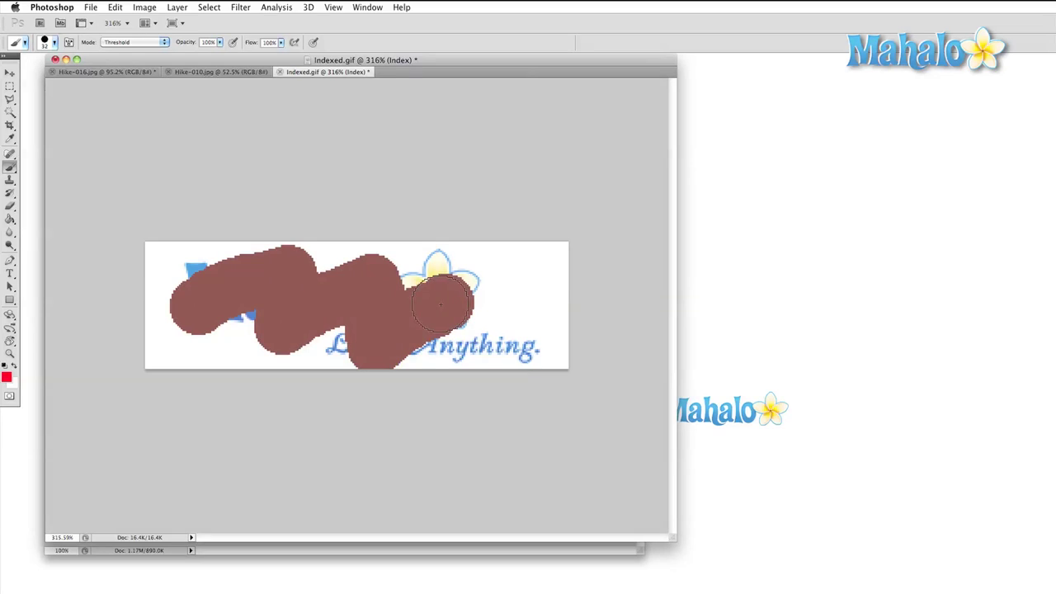
key("super+z")
Step: Check the greyed-out Filter menu, convert the logo to RGB Color, and recheck the filters
left_click(245, 8)
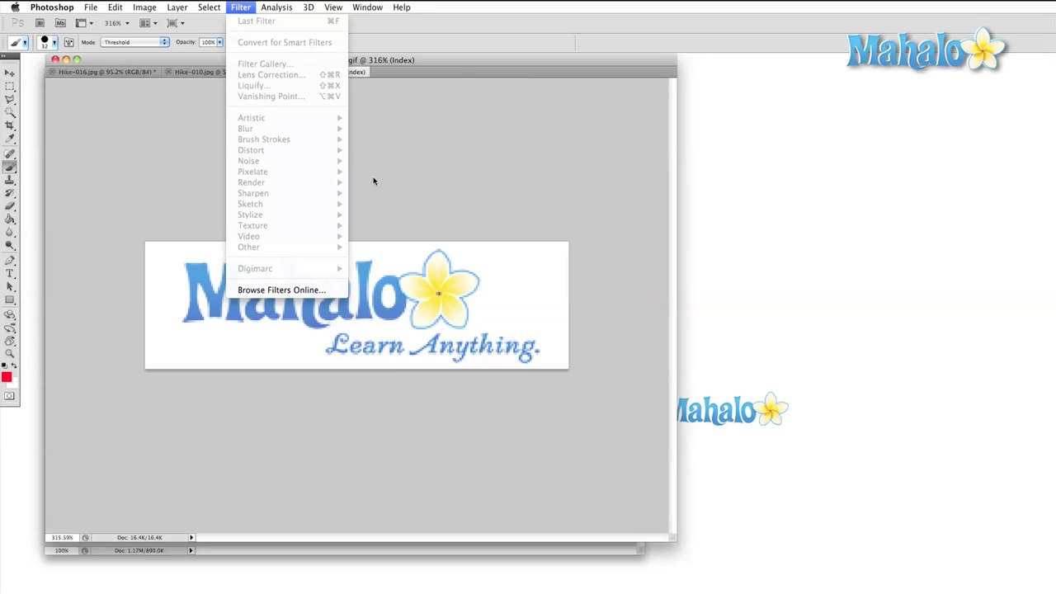
mouse_move(157, 10)
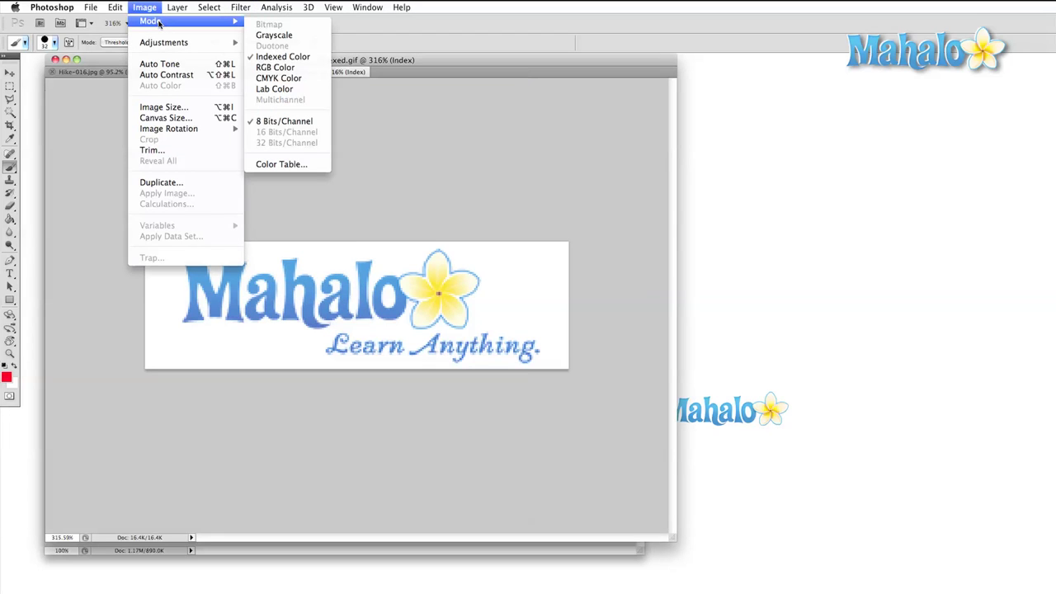
left_click(297, 66)
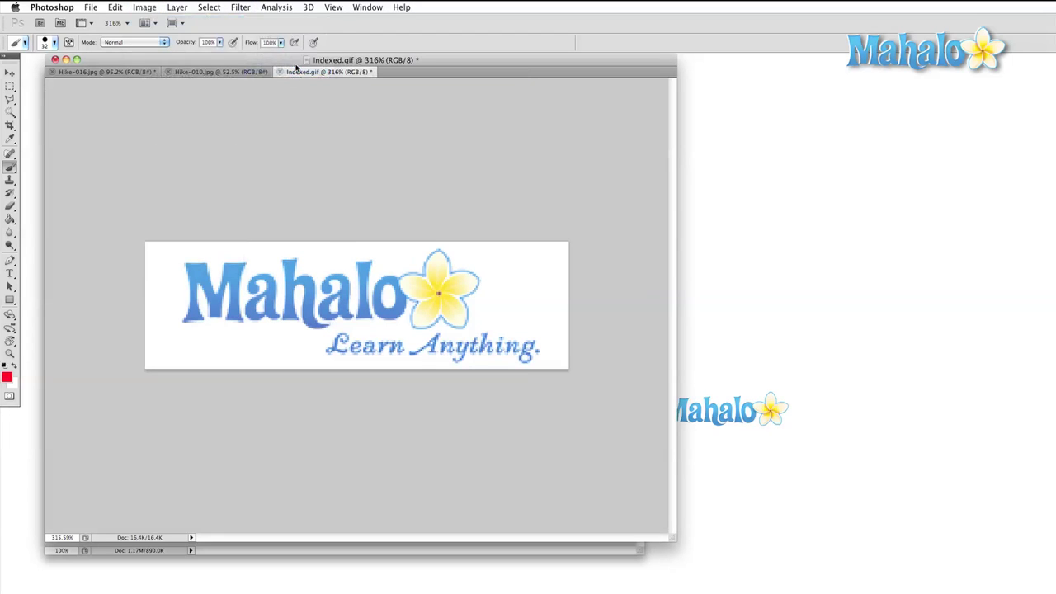
left_click(238, 10)
mouse_move(276, 191)
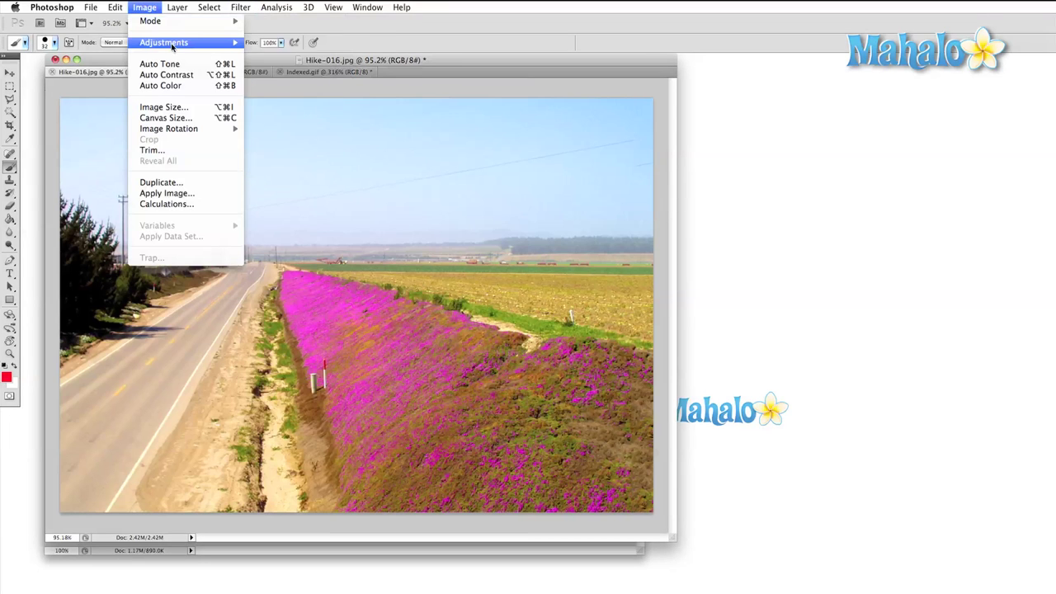
Step: Open Color Balance on Hike-016.jpg and drag the midtones Cyan/Red slider to about -92
mouse_move(171, 47)
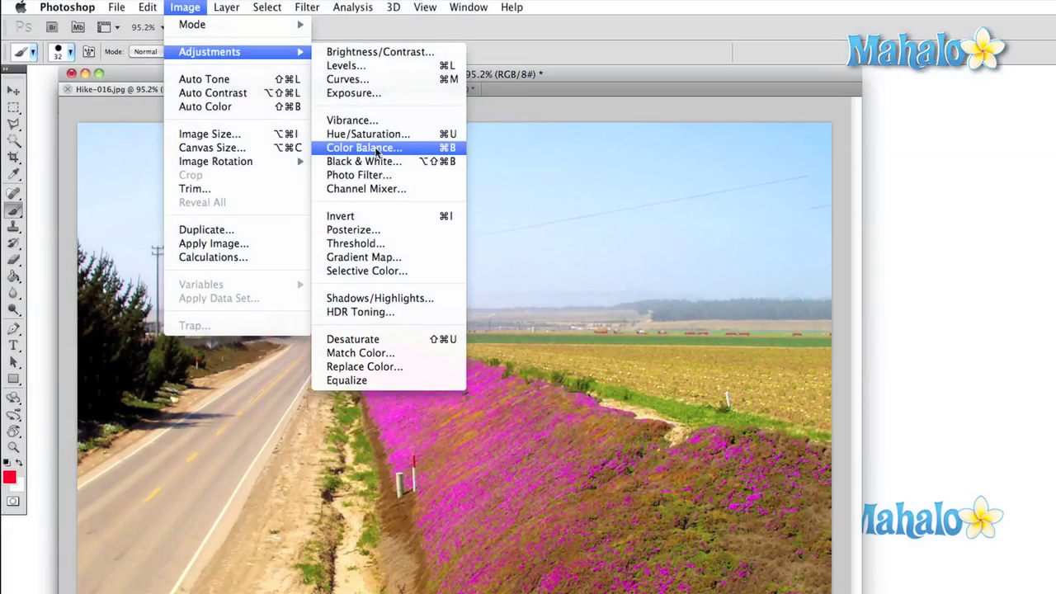
left_click(377, 150)
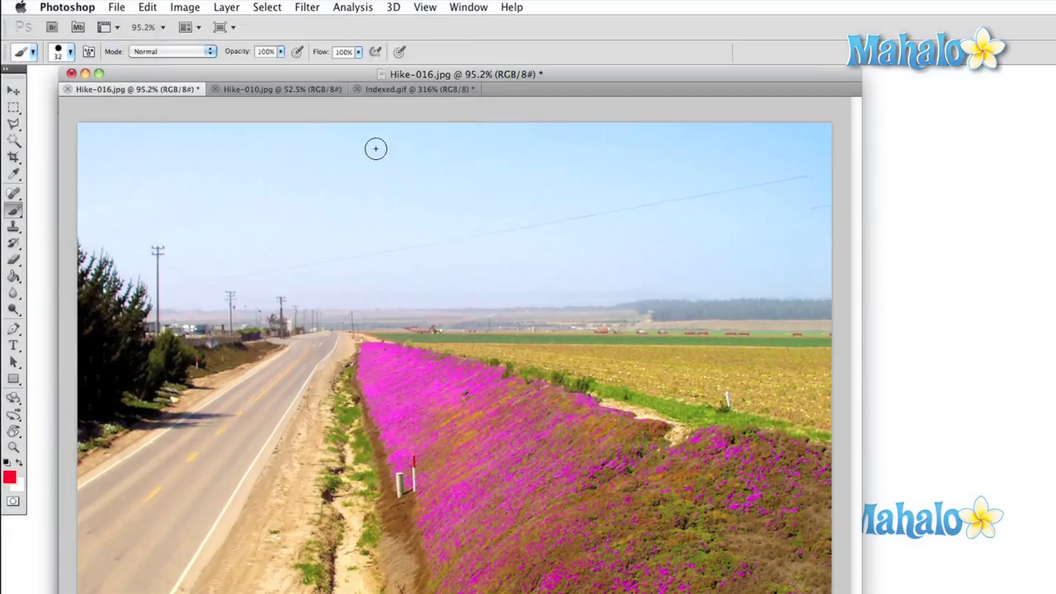
left_click_drag(608, 278, 620, 305)
Step: Switch to Shadows, toggle the preview to compare, and ease the green and blue shadow shifts
left_click(521, 352)
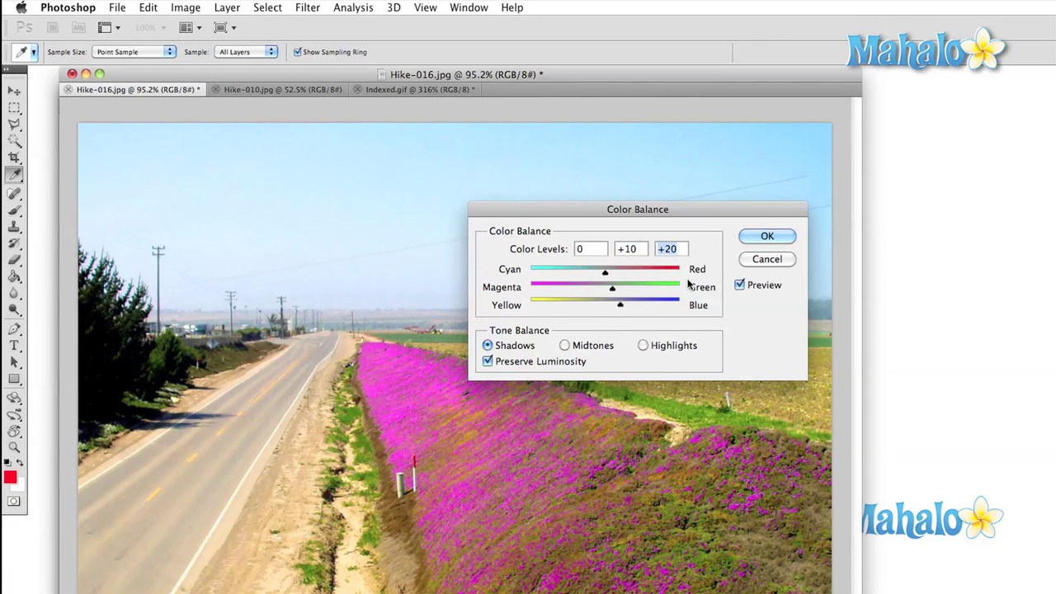
left_click(743, 284)
left_click(743, 285)
left_click(743, 285)
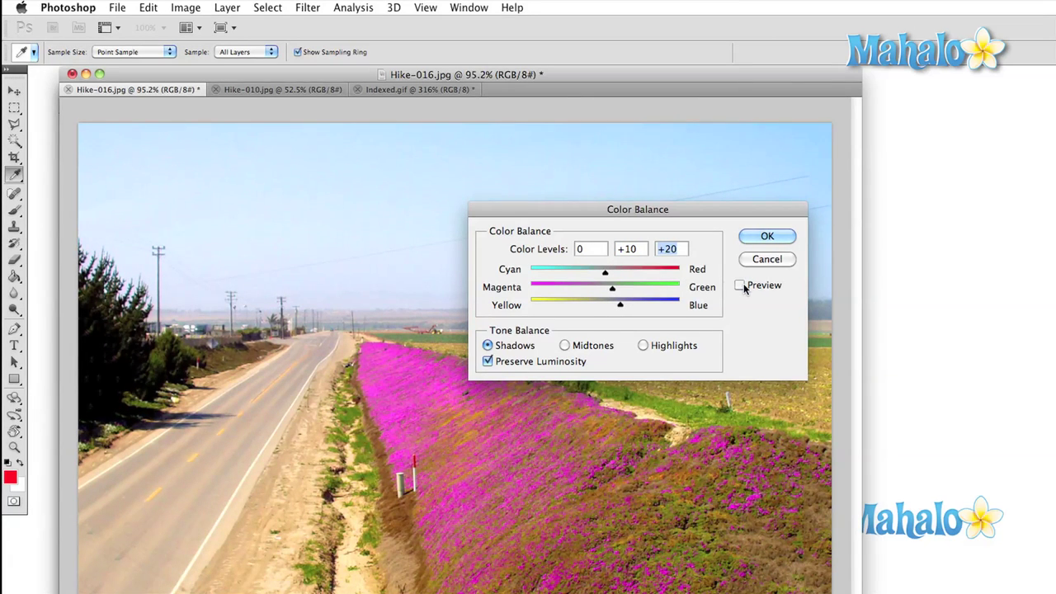
left_click(742, 284)
mouse_move(616, 290)
left_mouse_down()
mouse_move(601, 289)
mouse_move(607, 307)
mouse_move(616, 289)
mouse_move(594, 275)
mouse_move(604, 306)
mouse_move(593, 306)
mouse_move(613, 306)
left_mouse_up()
Step: Set the highlights to -10, -8, +1 and apply the Color Balance
left_click(646, 345)
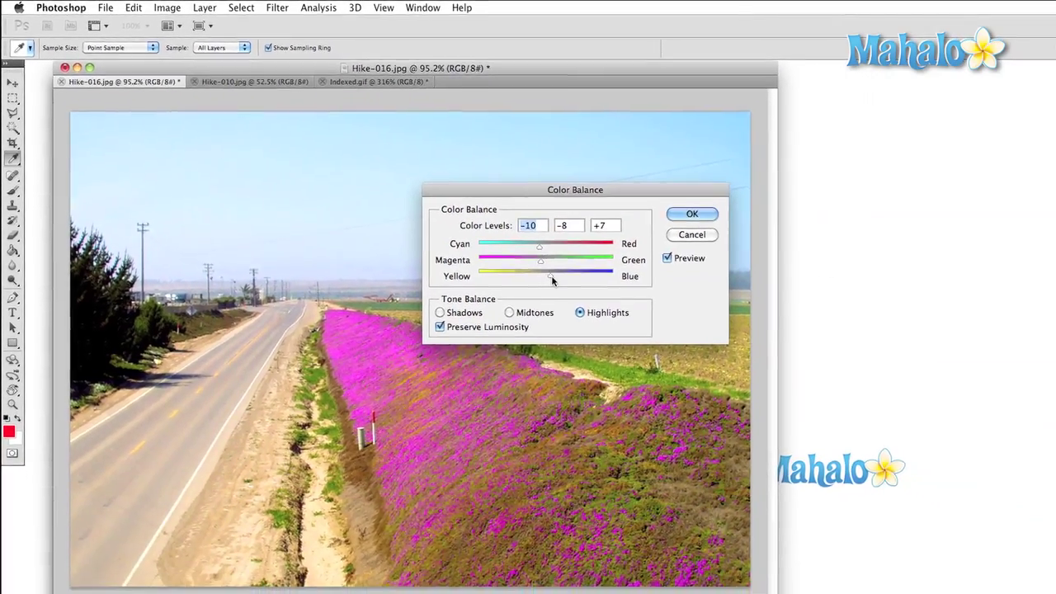
left_click_drag(552, 280, 547, 281)
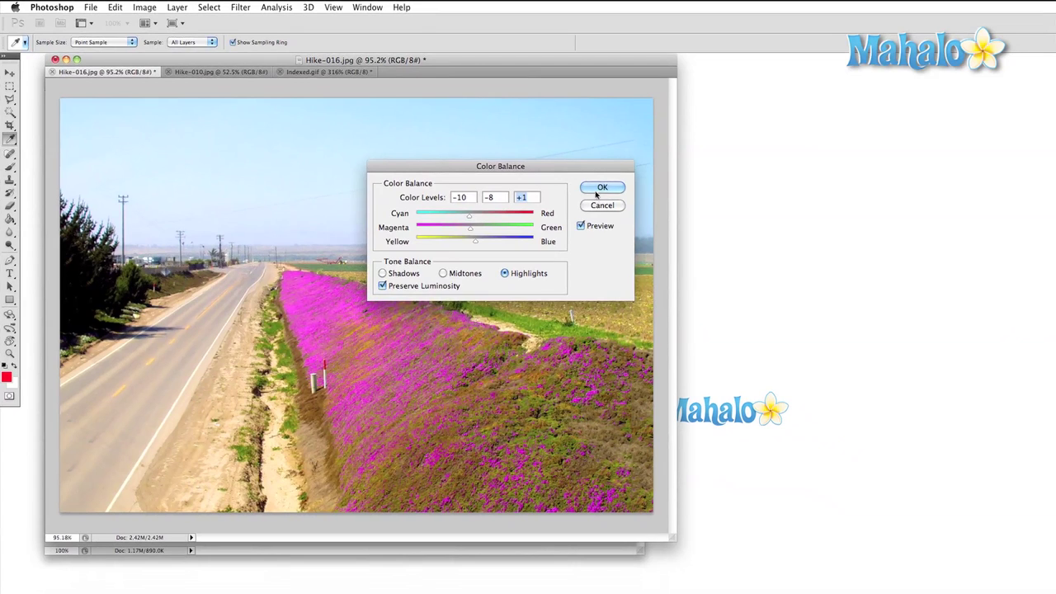
left_click(602, 188)
left_click(145, 7)
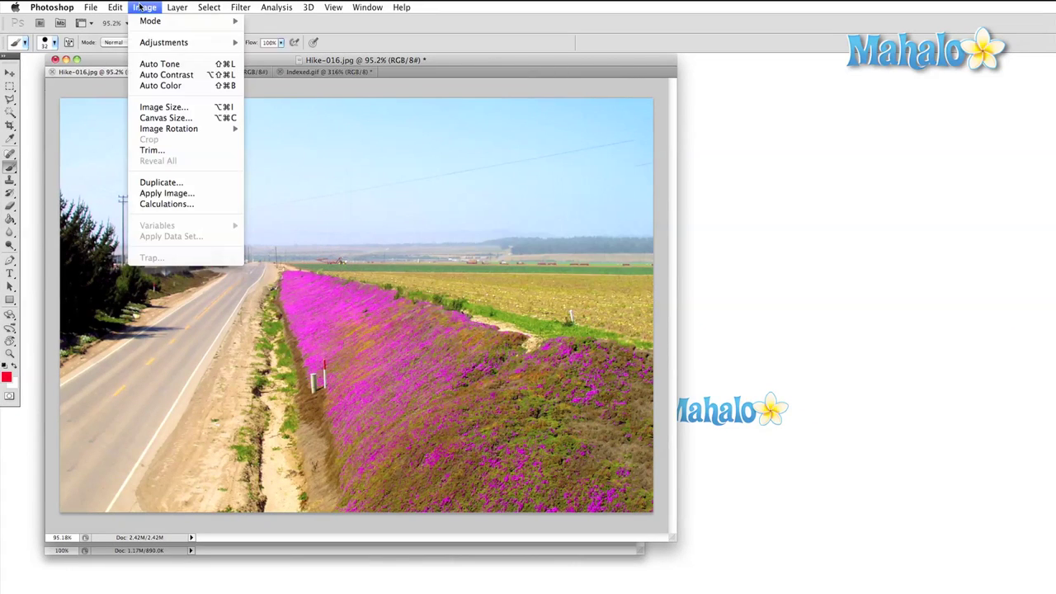
Step: Resize Hike-016.jpg to 900 pixels wide with Image Size
left_click(177, 110)
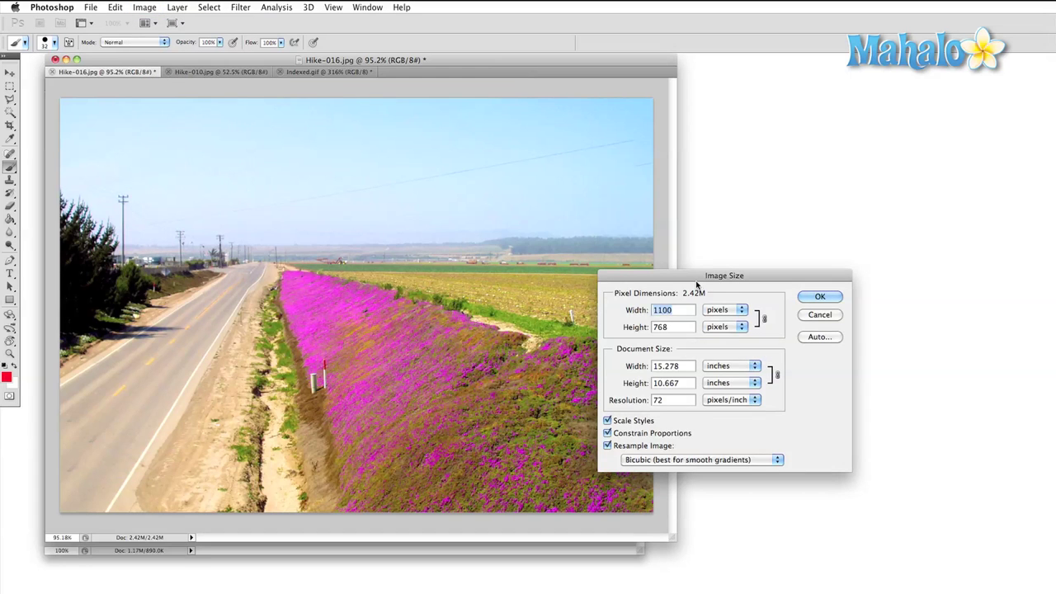
left_click_drag(698, 284, 507, 144)
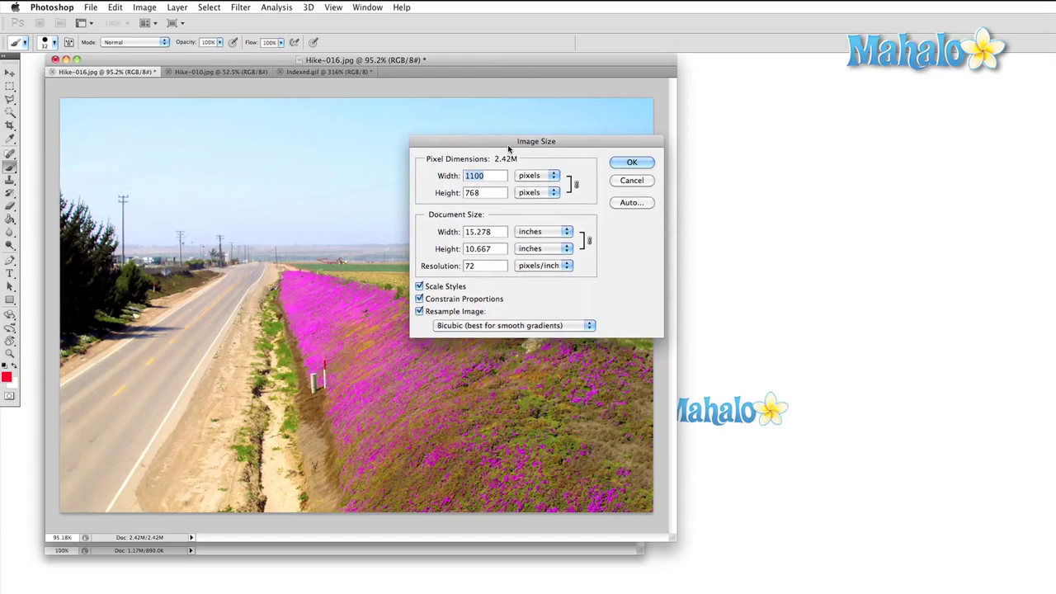
type("900")
key("Return")
Step: Enlarge the canvas to 1200 × 700 pixels, adding white margins
left_click(145, 7)
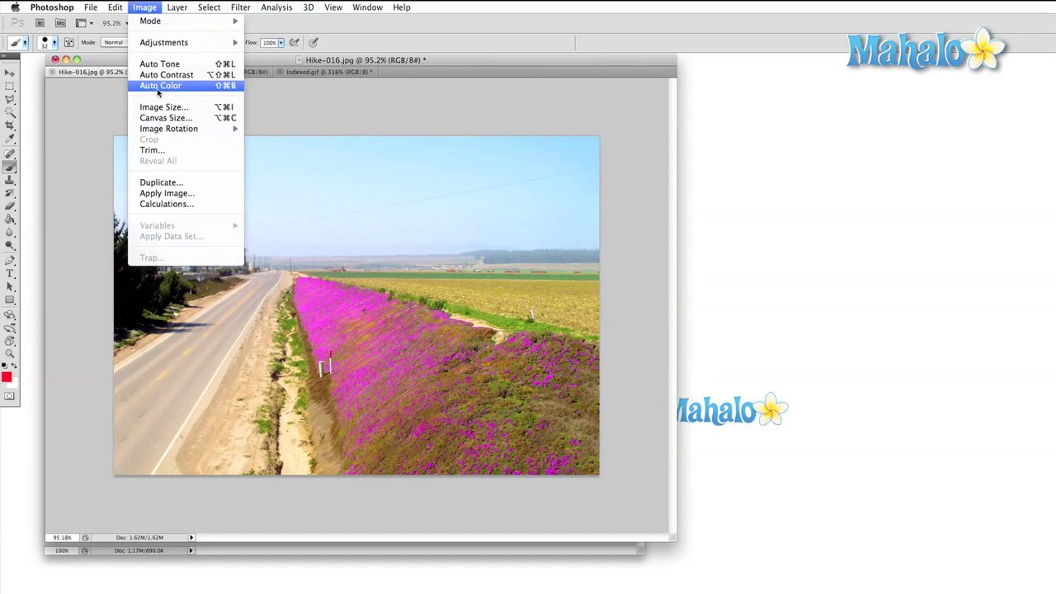
left_click(165, 118)
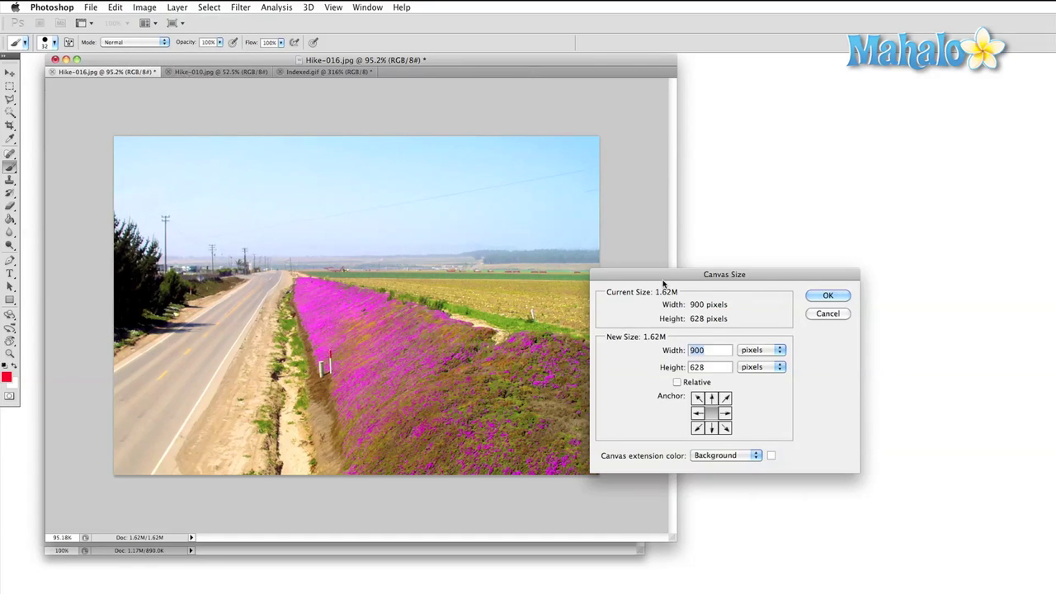
left_click_drag(663, 283, 429, 127)
type("1200")
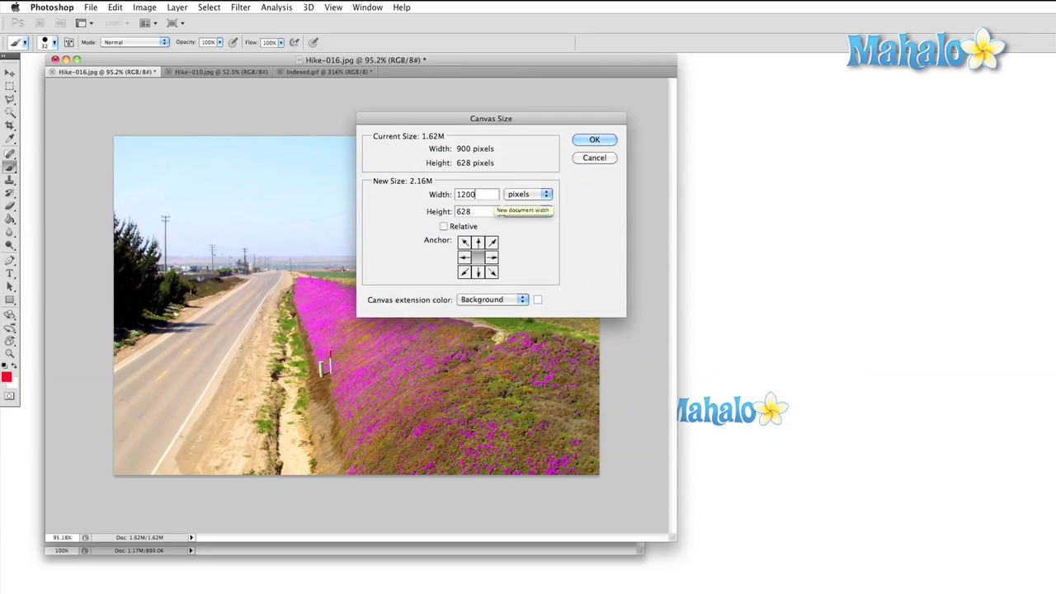
key("Tab")
type("700")
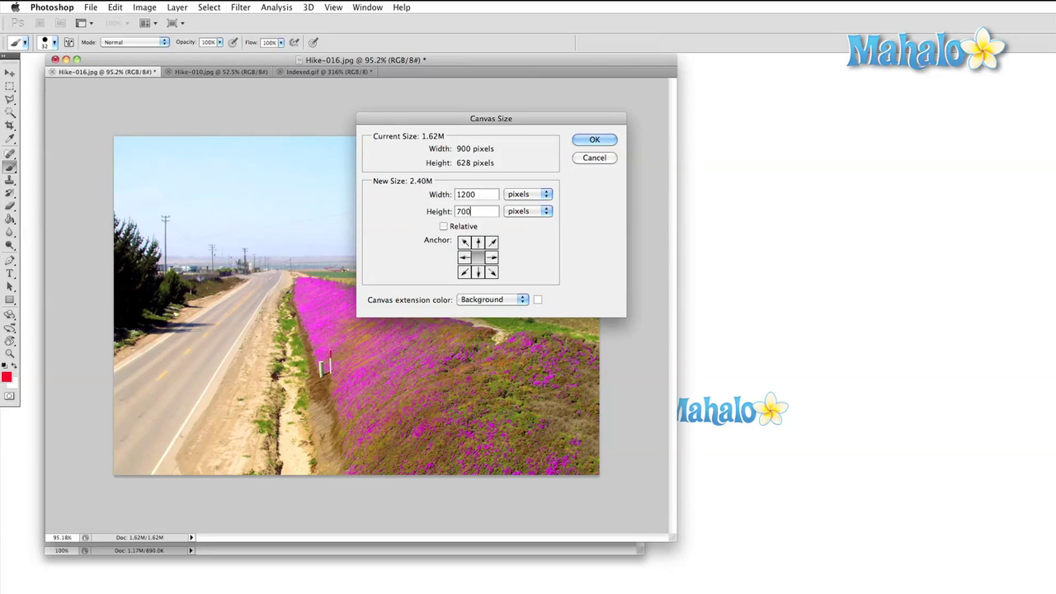
key("Return")
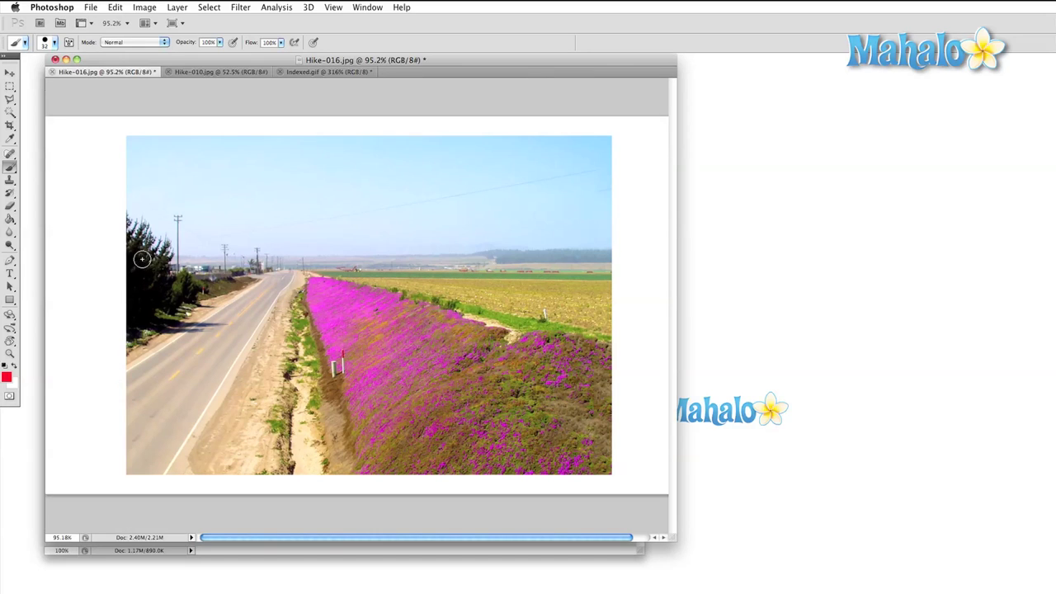
Step: Switch to the Hike-010.jpg railway photo and rotate it 90° clockwise
left_click(216, 75)
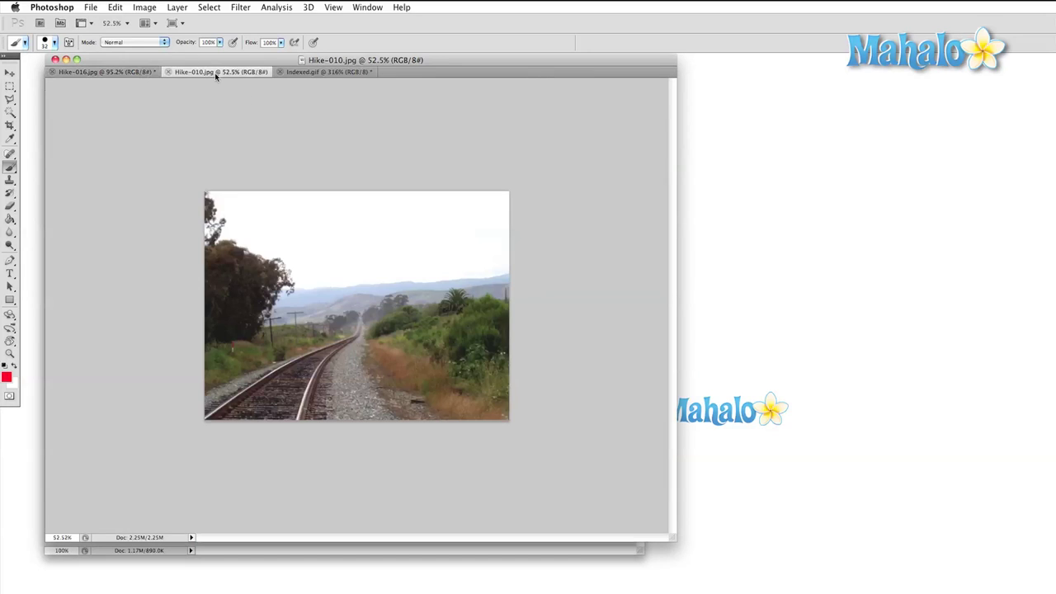
left_click(145, 7)
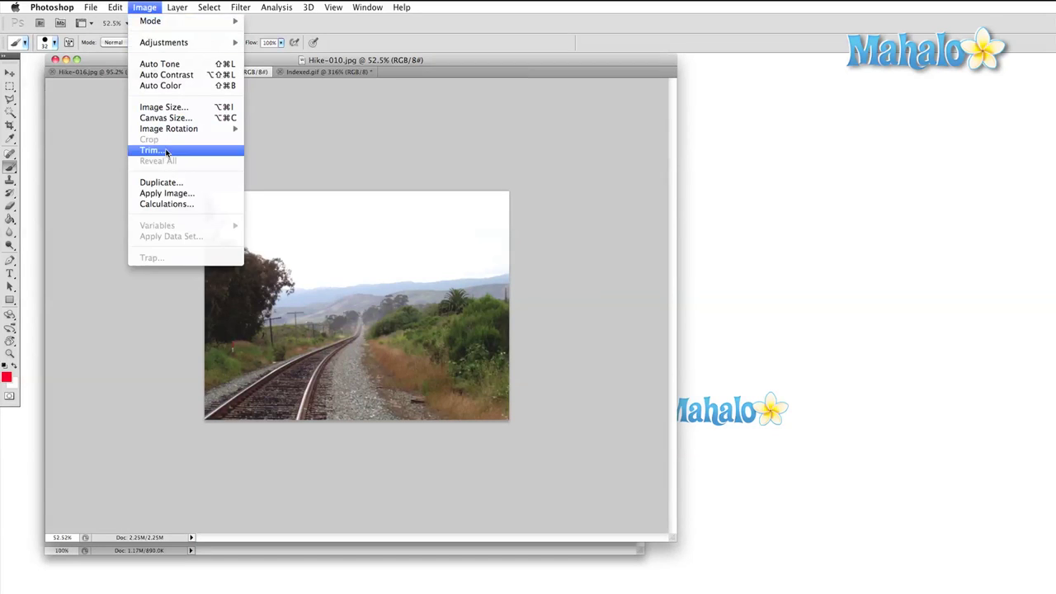
mouse_move(169, 130)
left_click(273, 139)
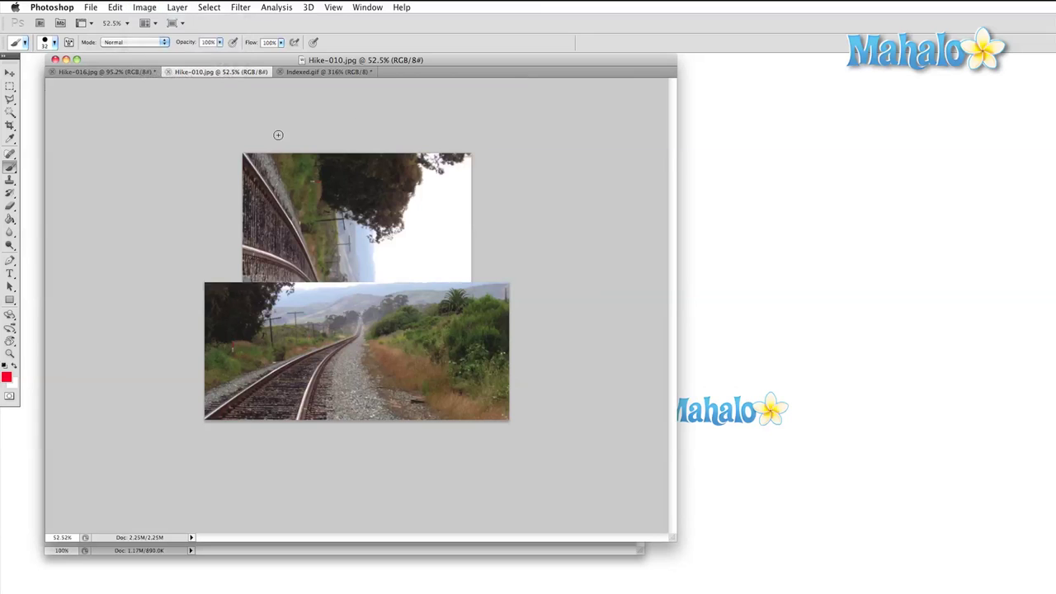
Step: Flip the canvas horizontally, then rotate 90° clockwise again back to landscape
left_click(136, 8)
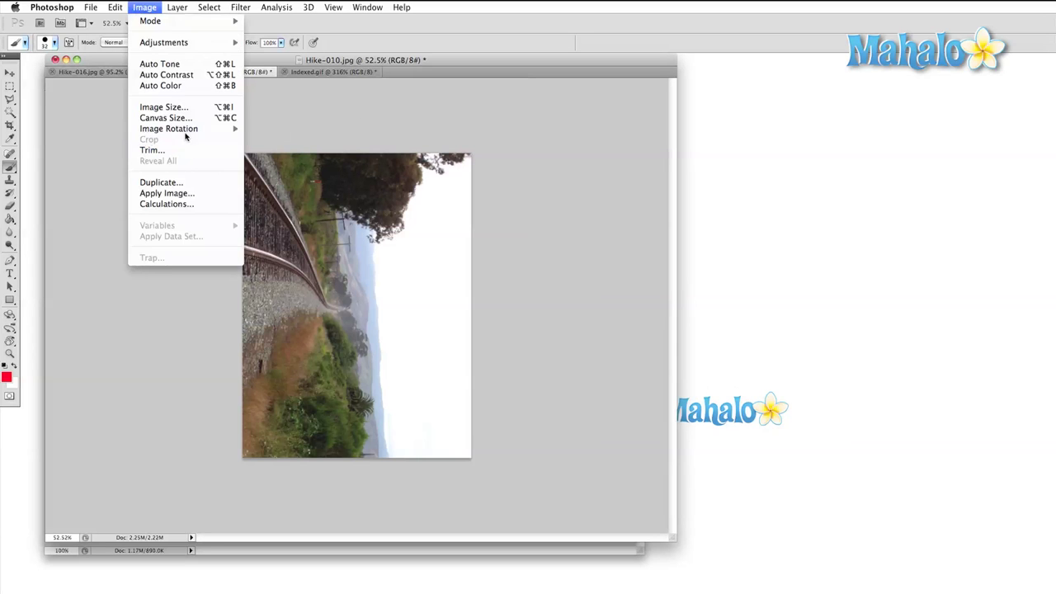
mouse_move(218, 132)
left_click(280, 182)
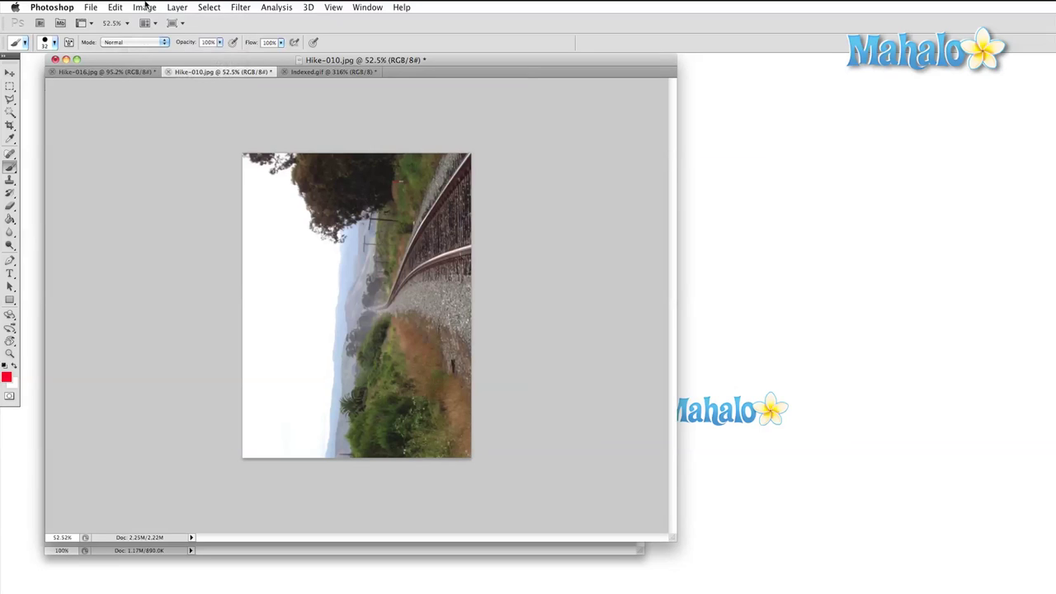
left_click(145, 8)
mouse_move(198, 128)
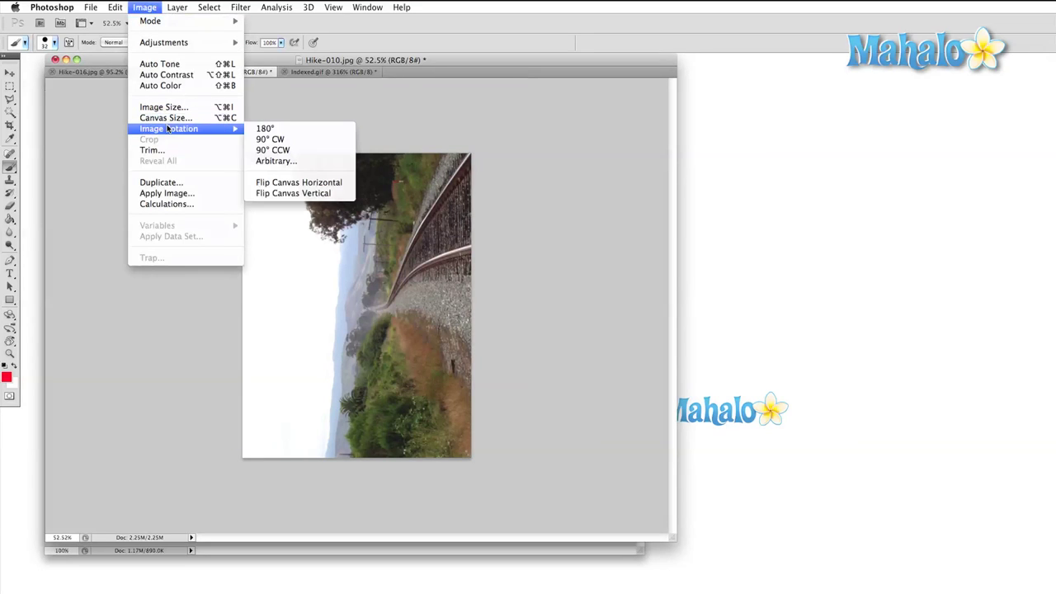
left_click(313, 139)
left_click(153, 9)
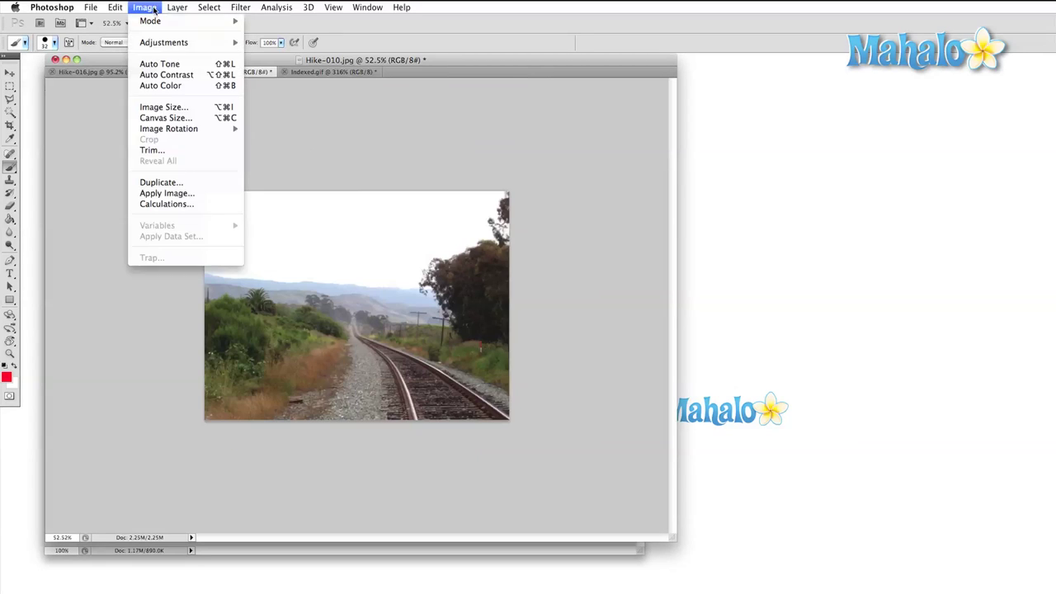
Step: Rotate Hike-010.jpg by an arbitrary 37° clockwise
mouse_move(186, 132)
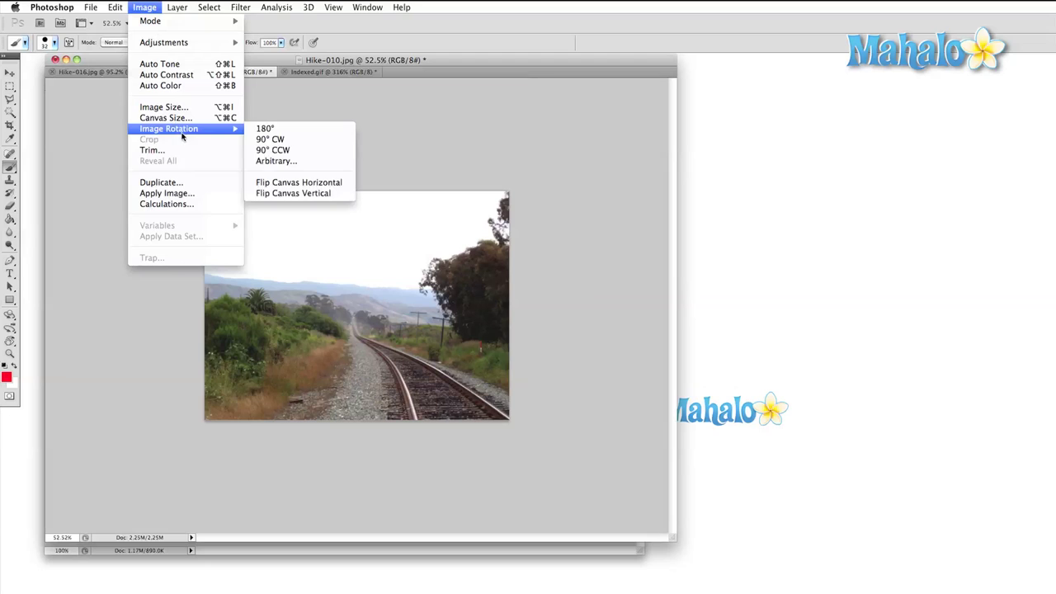
left_click(284, 161)
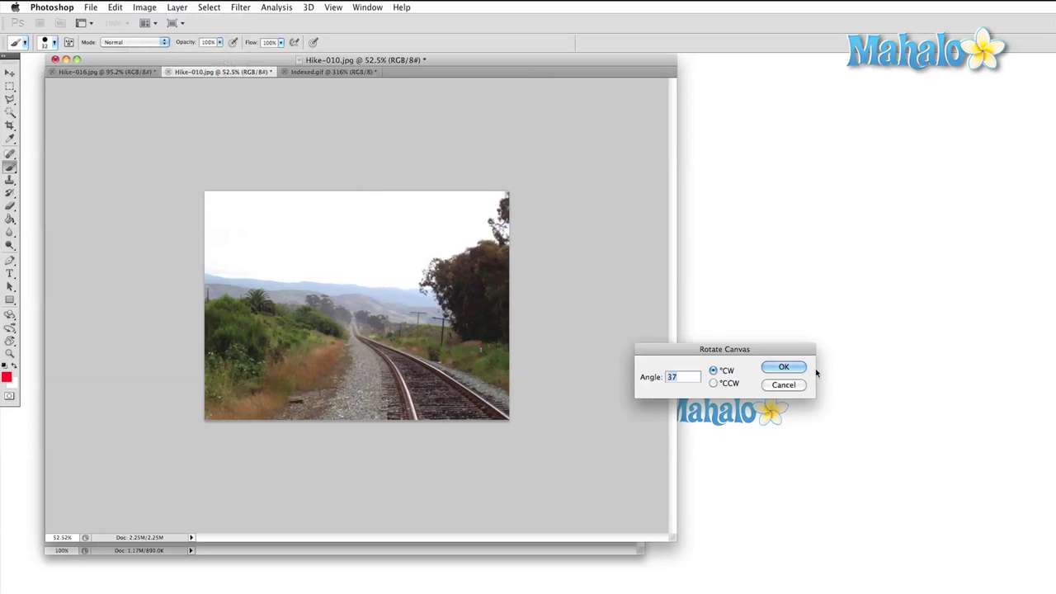
left_click_drag(779, 350, 575, 264)
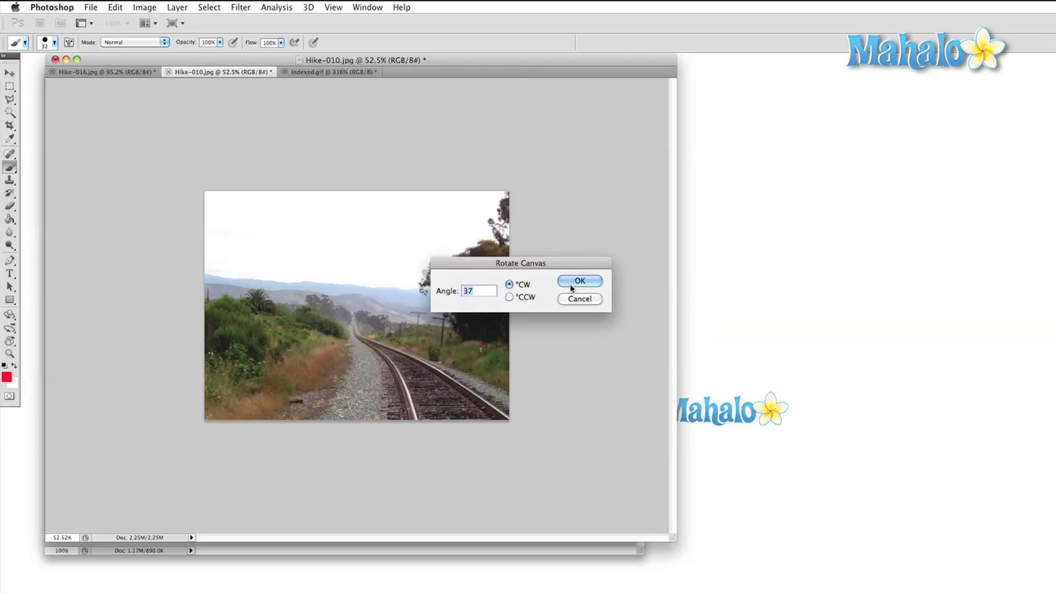
left_click(577, 283)
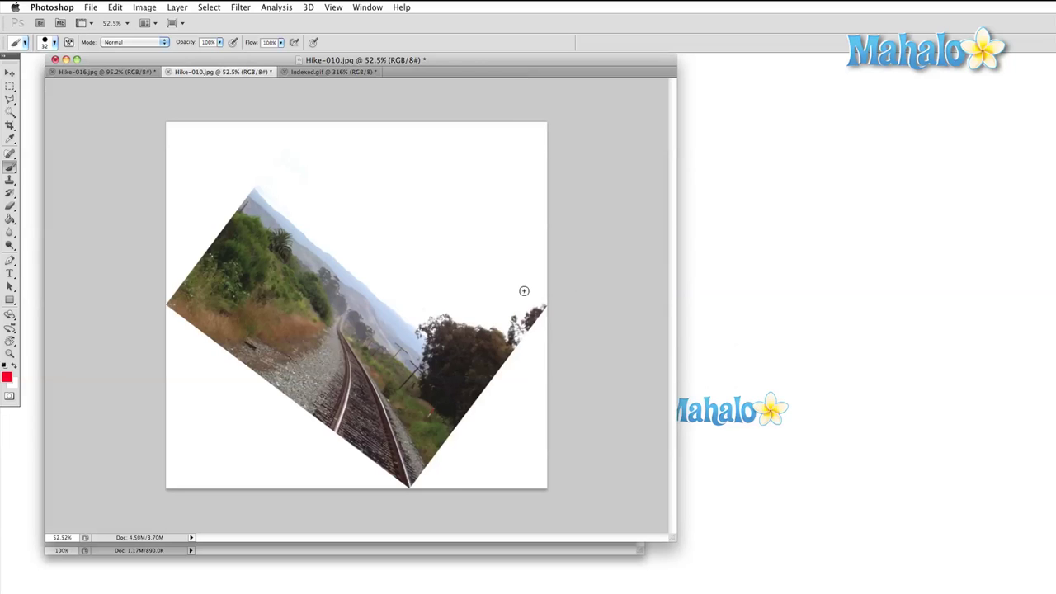
Step: Spin the on-screen view with the Rotate View tool, then return to Hike-016.jpg
left_click(10, 341)
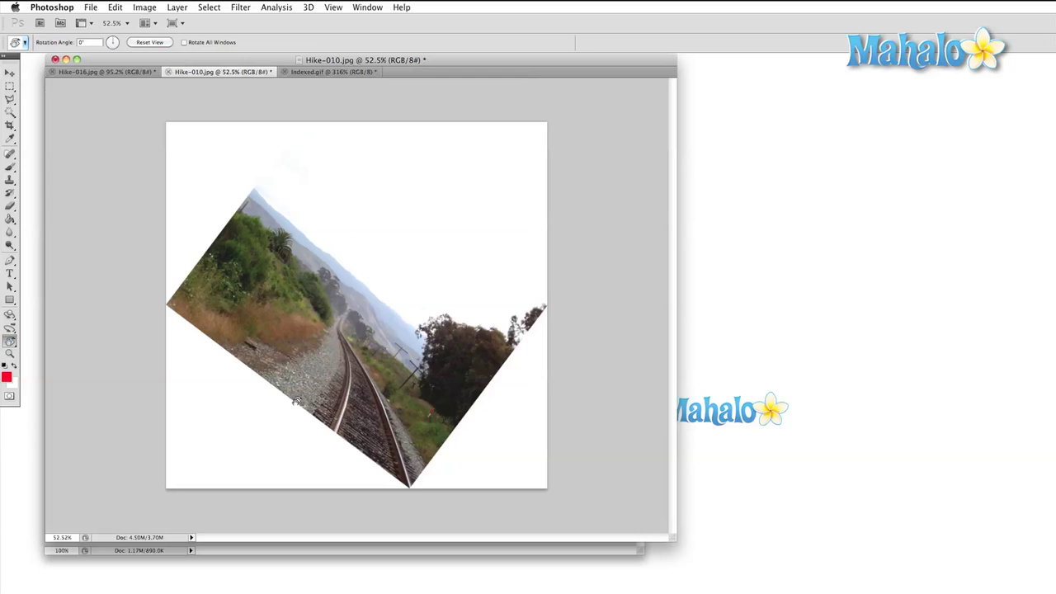
left_click_drag(297, 402, 169, 399)
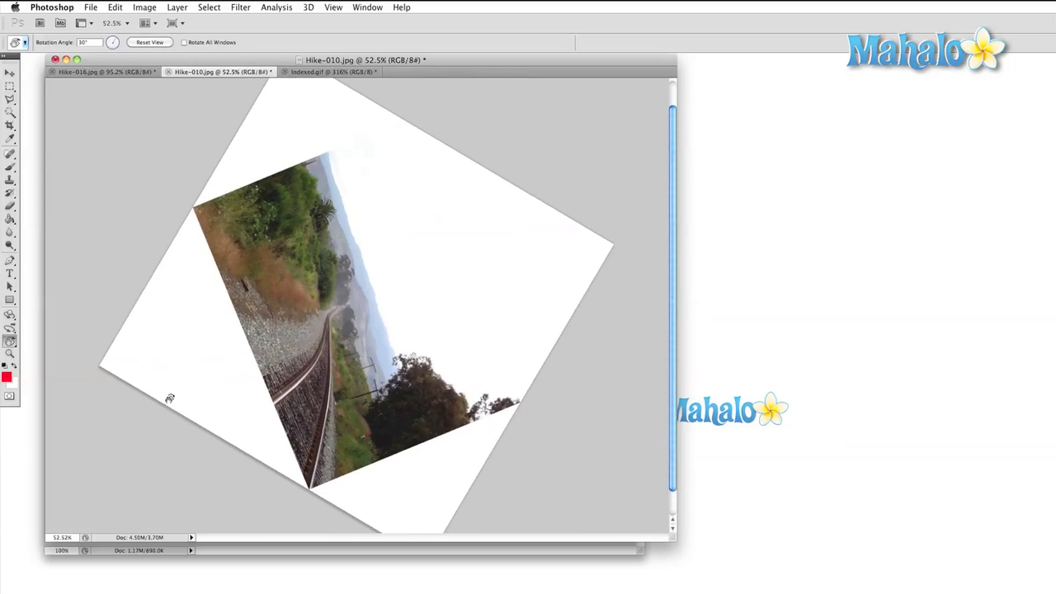
left_click(140, 73)
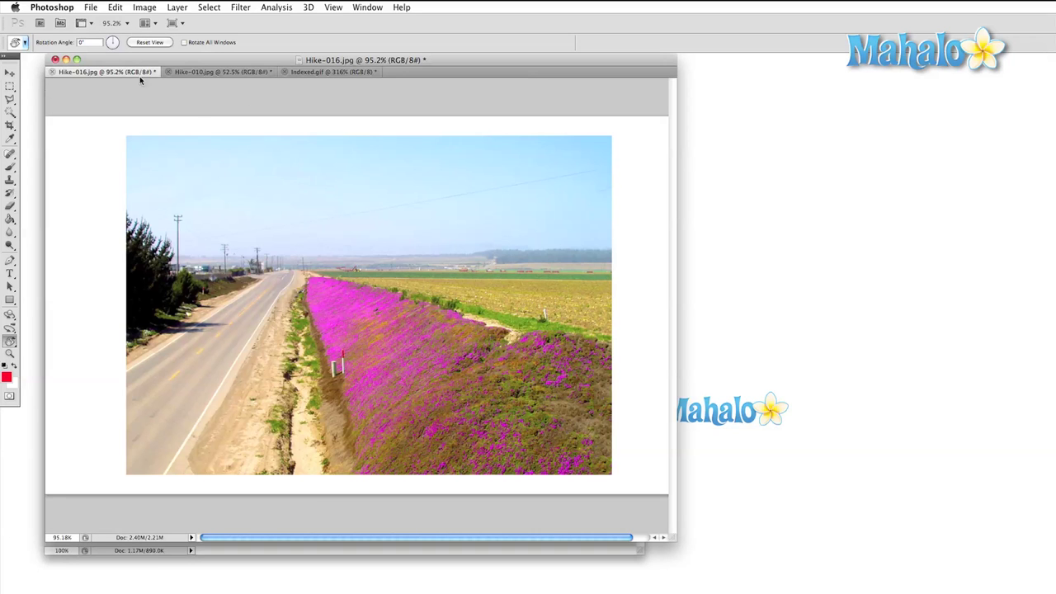
Step: Duplicate the highway photo as Hike-016 copy
left_click(144, 7)
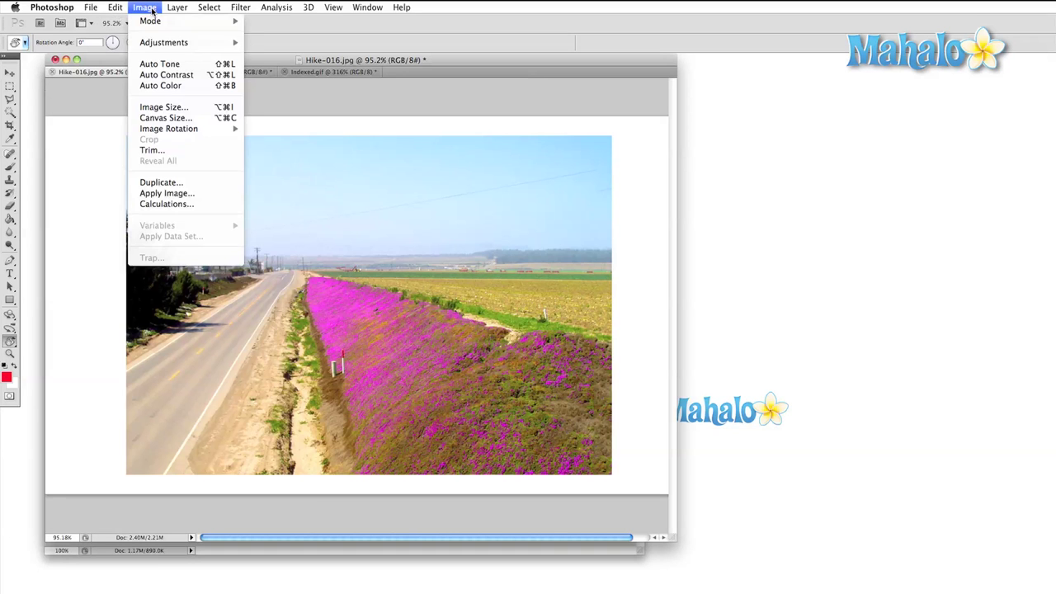
left_click(176, 183)
left_click(829, 363)
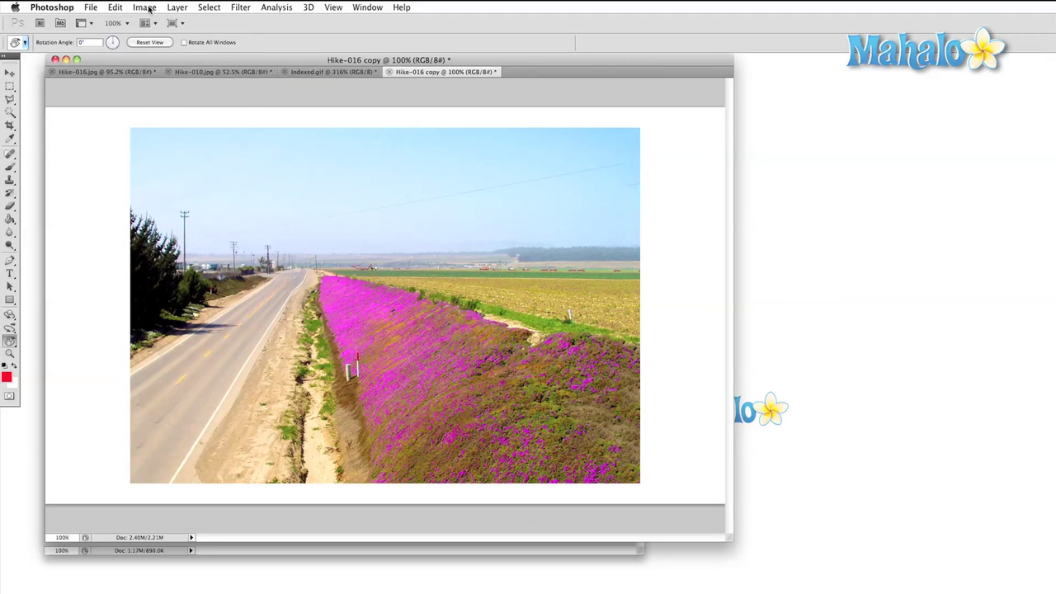
Step: In Apply Image, use the Green channel and, after trying Lighten, Multiply blending
left_click(149, 9)
left_click(169, 193)
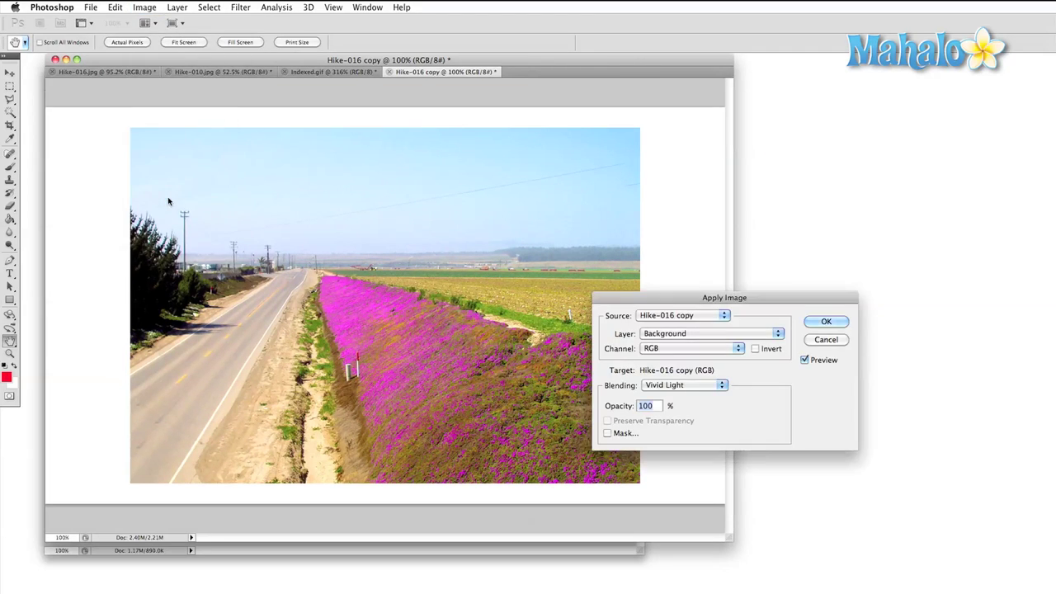
left_click(729, 350)
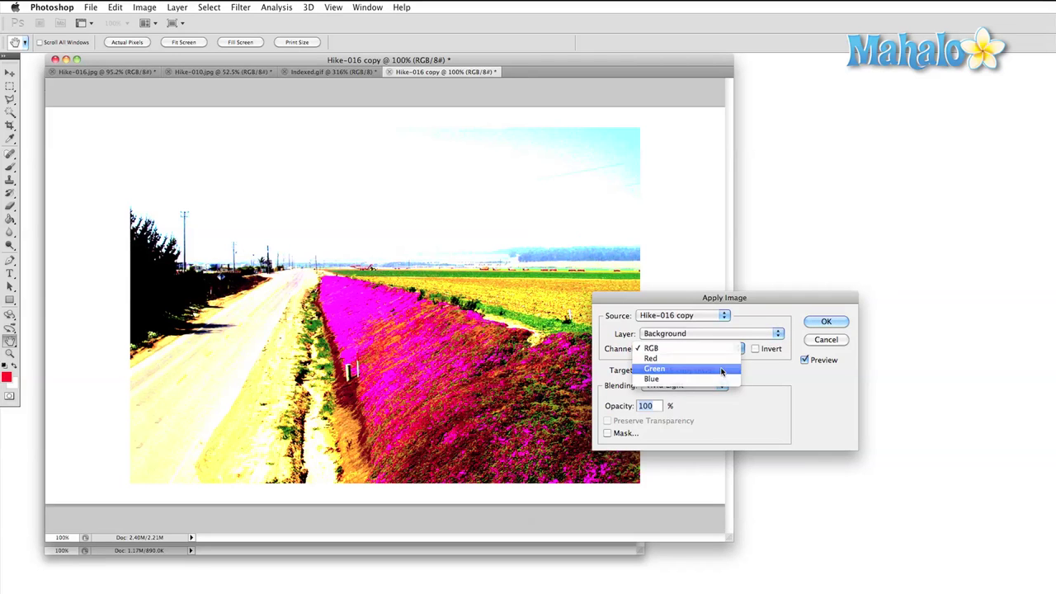
left_click(723, 371)
left_click(711, 385)
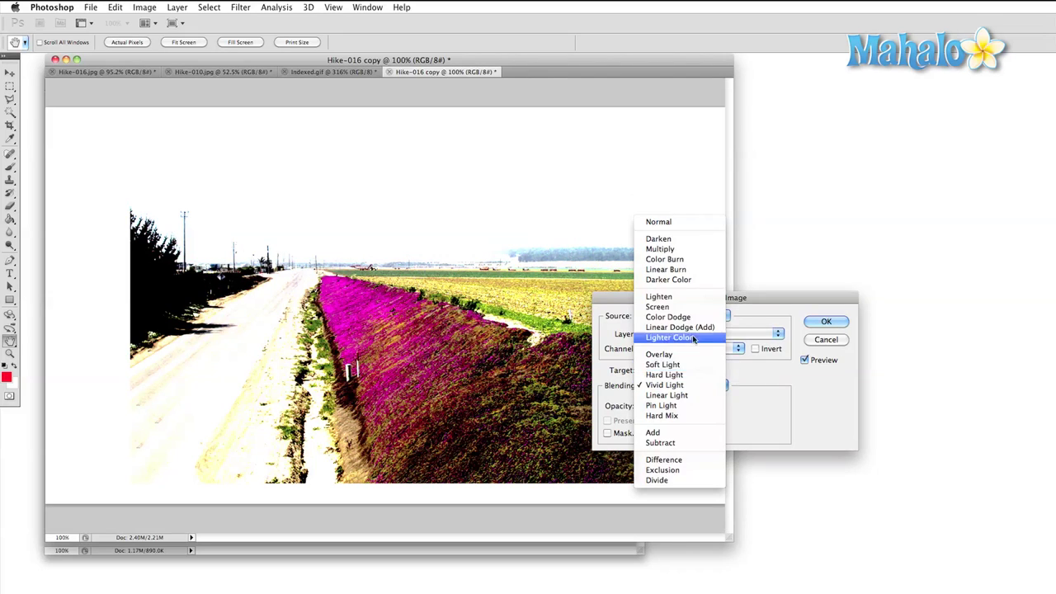
left_click(684, 300)
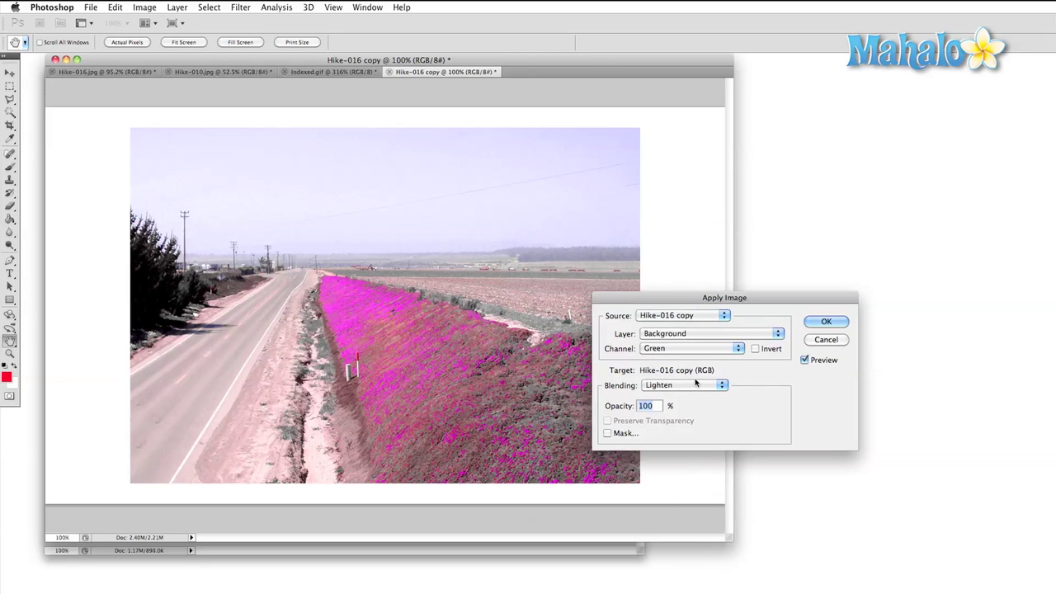
left_click(696, 382)
left_click(687, 339)
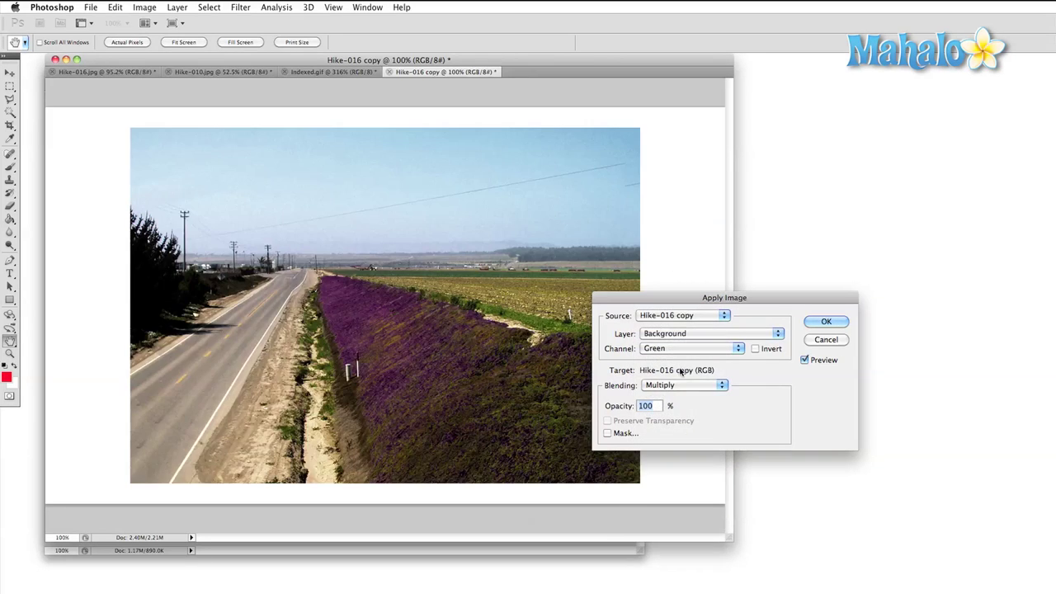